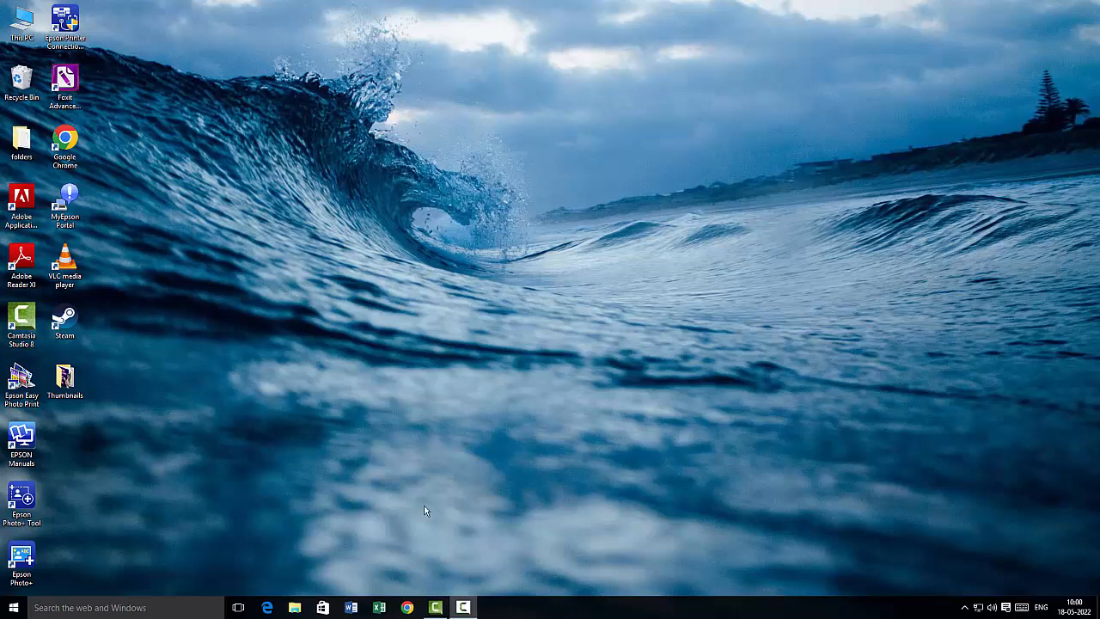
Step: Open Google Chrome, search Google for "obs" and open the Open Broadcaster Software website at obsproject.com
left_click(407, 607)
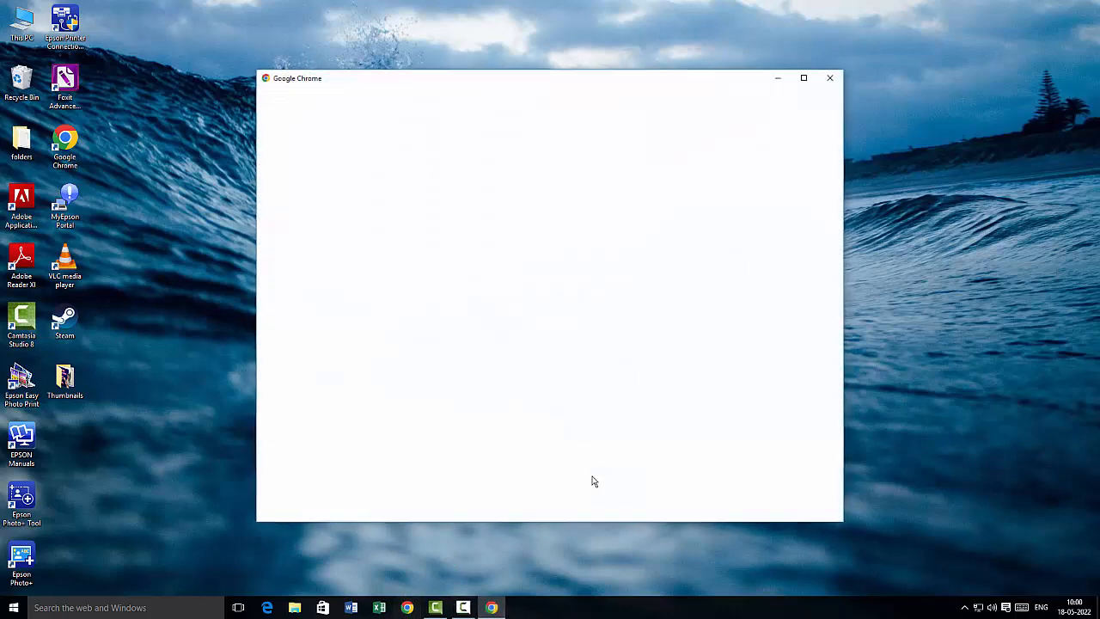
left_click(398, 363)
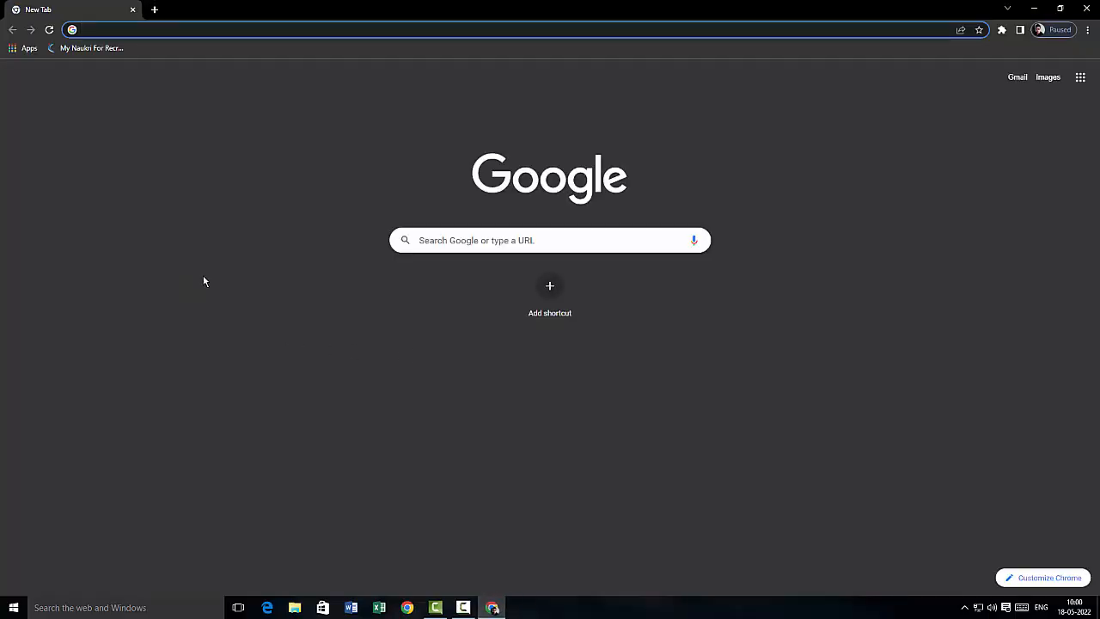
type("obs")
left_click(475, 267)
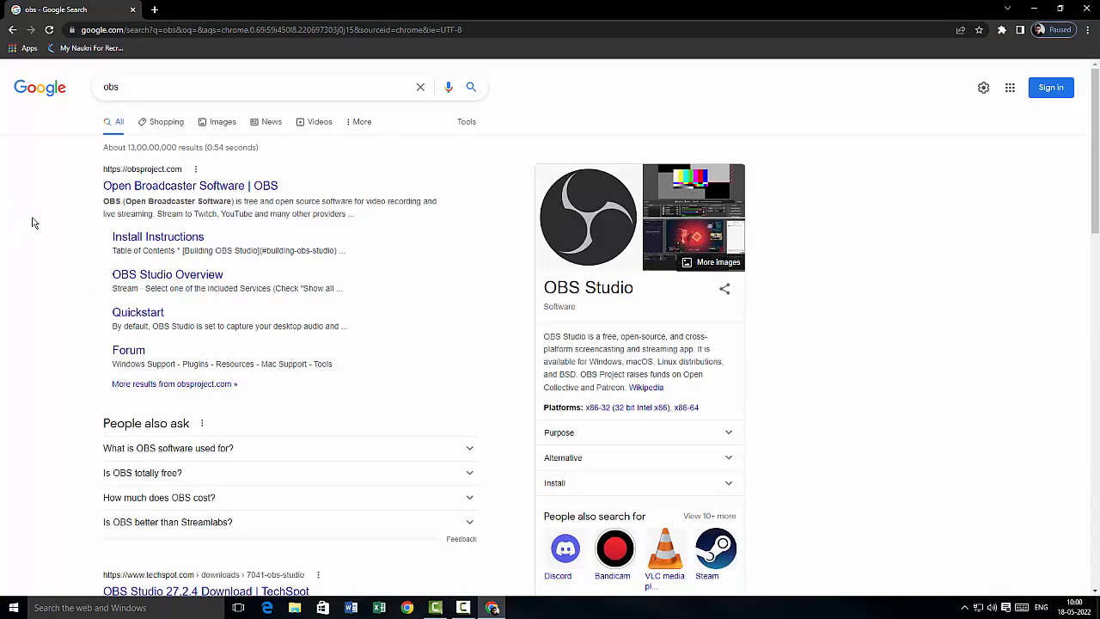
left_click(136, 188)
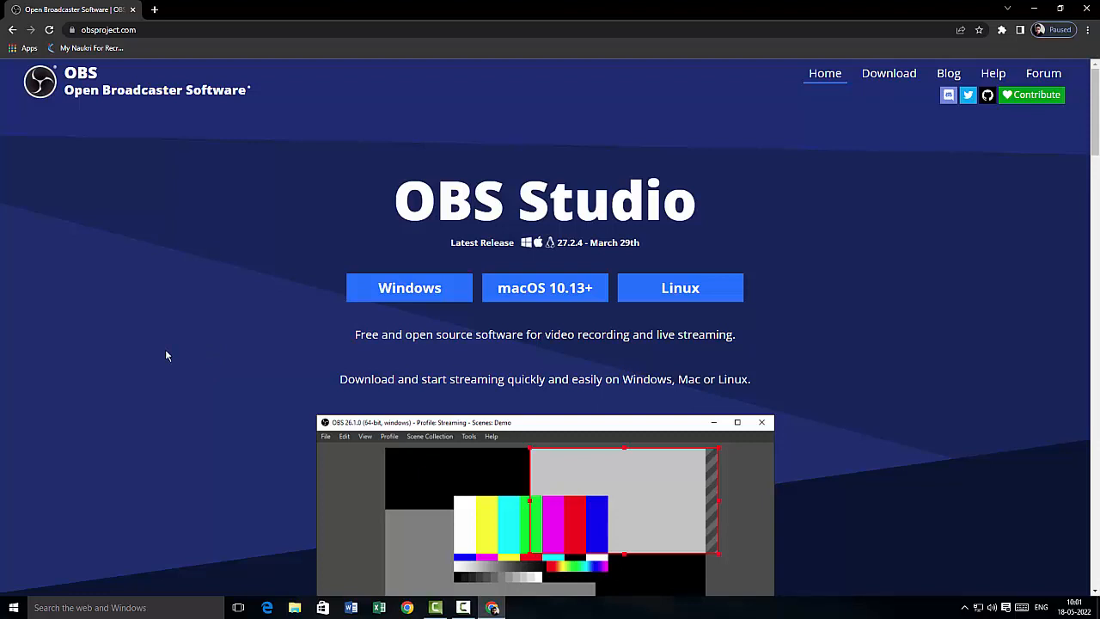
Step: Download the Windows installer OBS-Studio-27.2.4-Full-Installer-x64 and save it in the Downloads folder
left_click(424, 297)
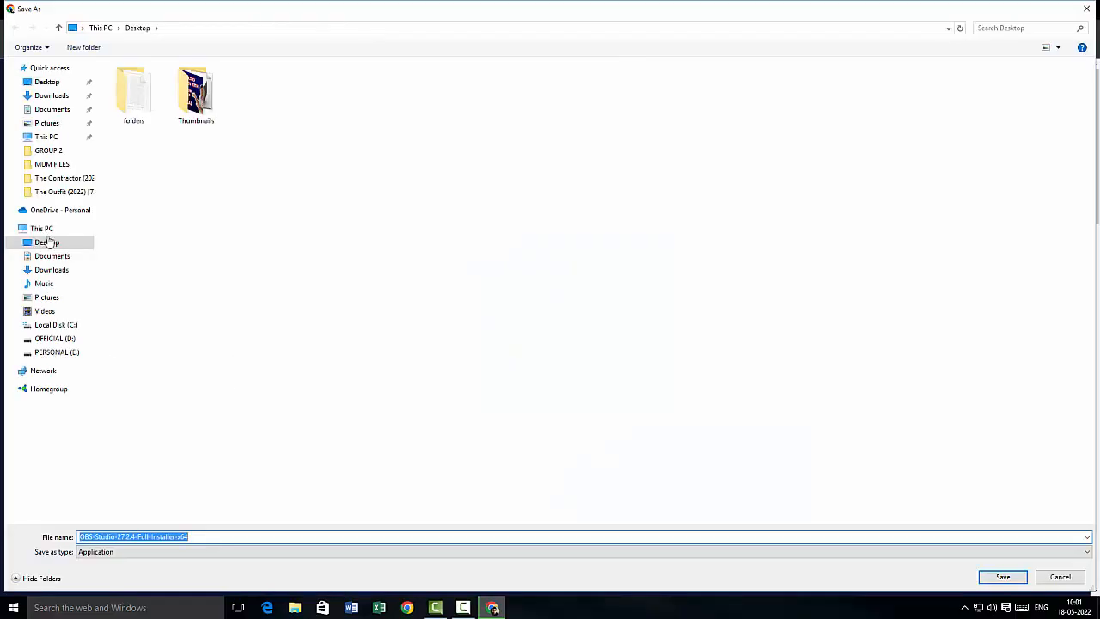
left_click(51, 95)
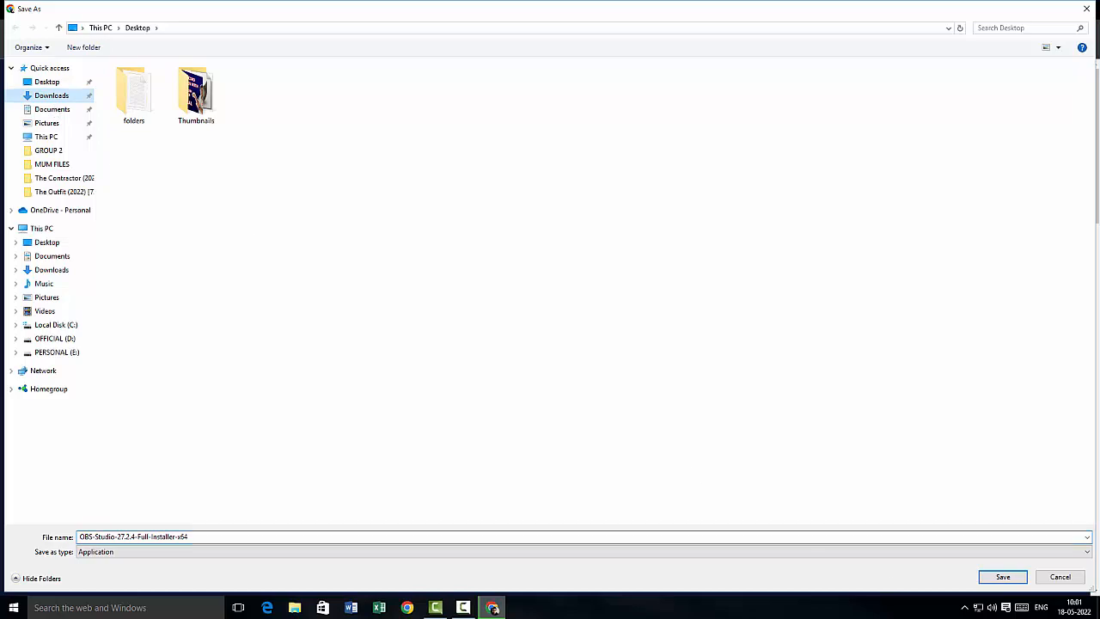
left_click(997, 578)
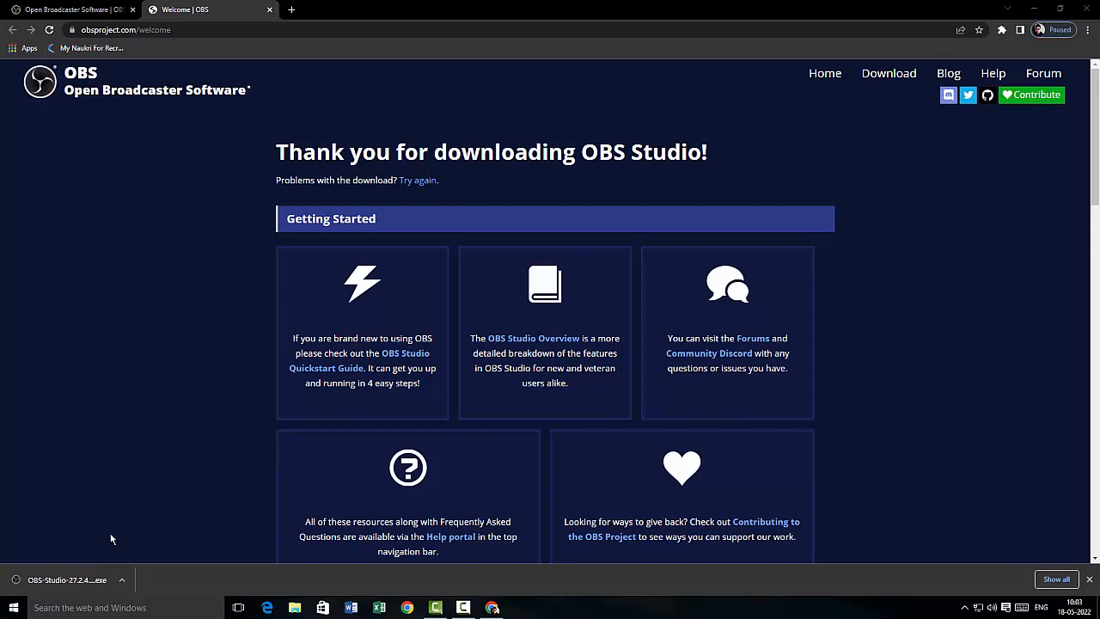
Step: Run the downloaded installer, install OBS Studio 27.2.4 in C:\Program Files\obs-studio and launch the program
left_click(68, 580)
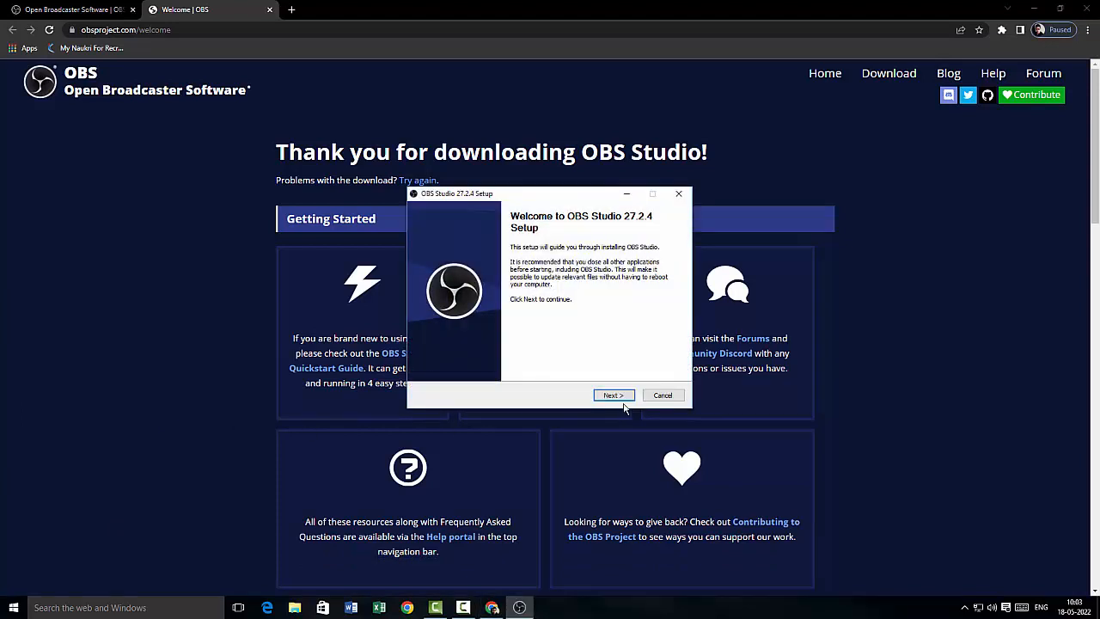
left_click(617, 397)
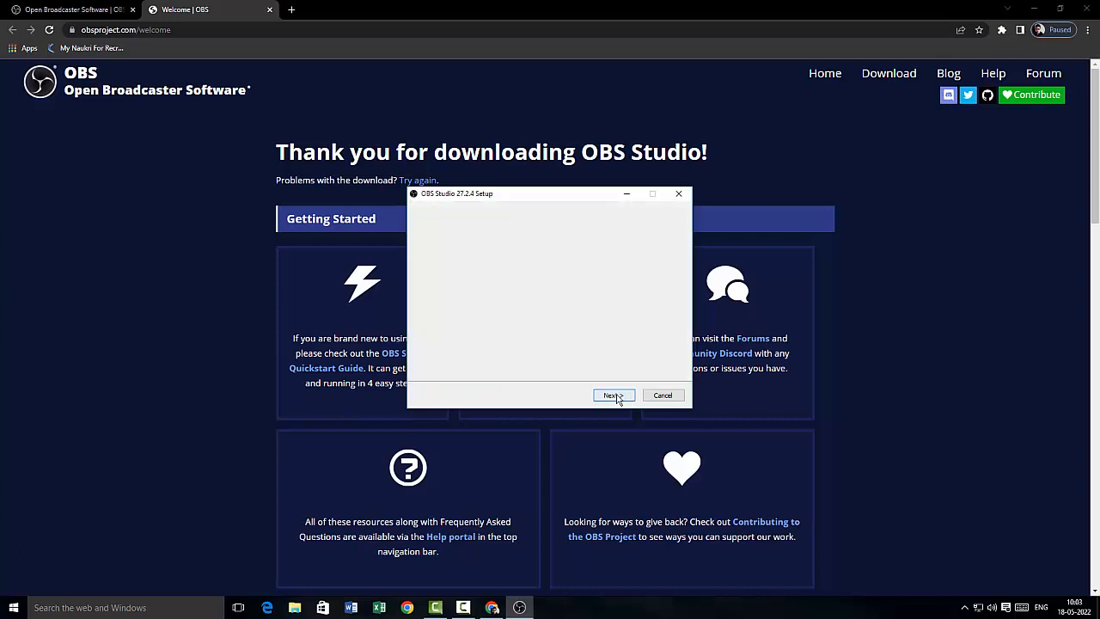
left_click(616, 397)
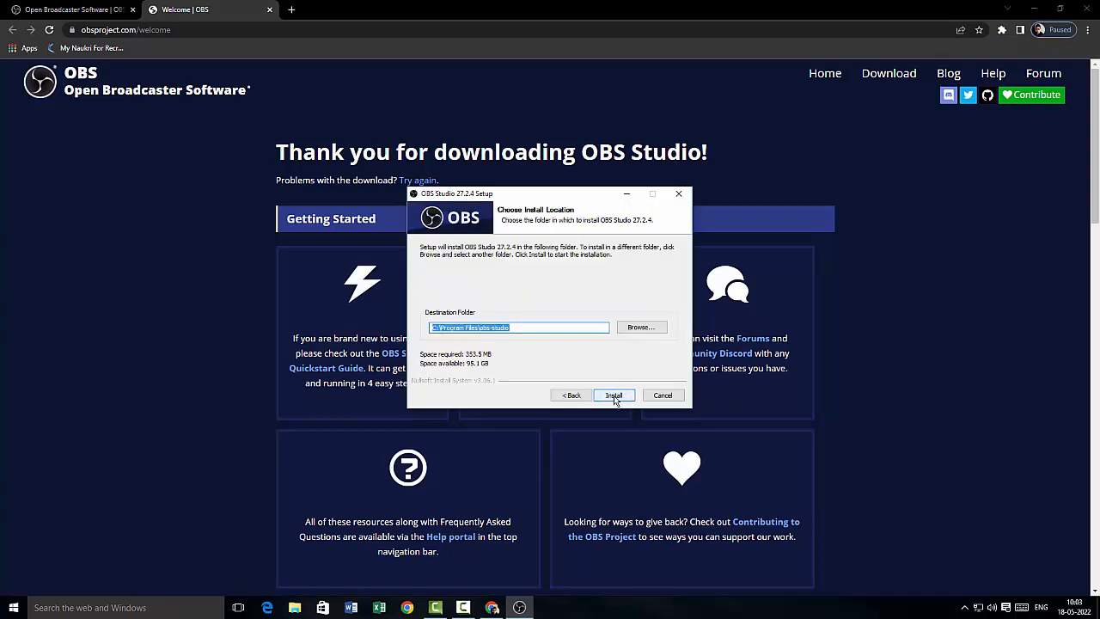
left_click(613, 396)
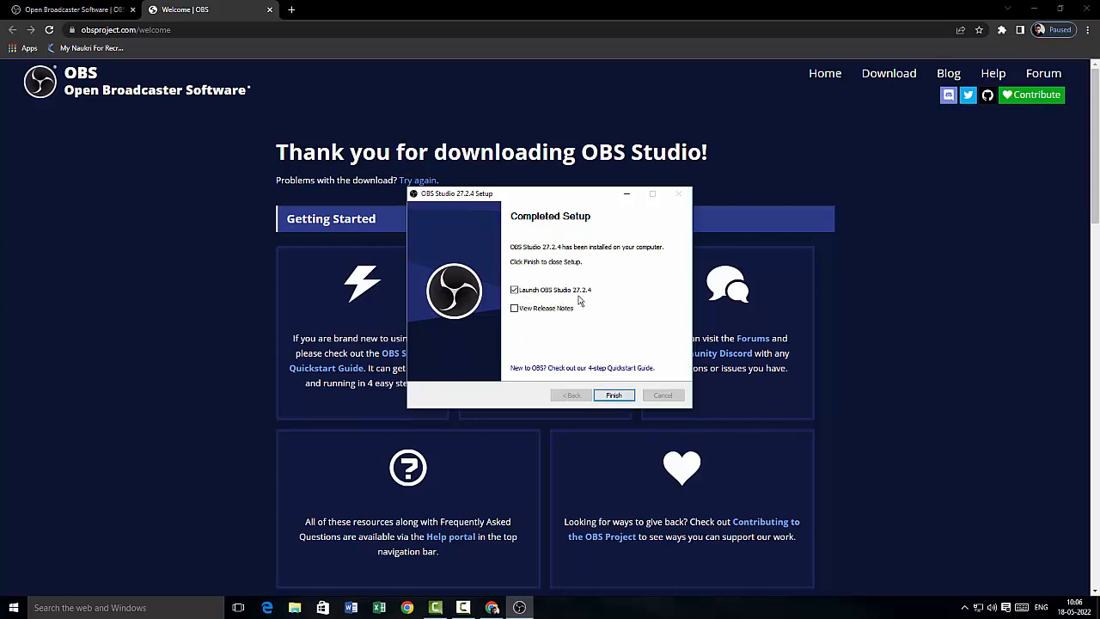
left_click(614, 396)
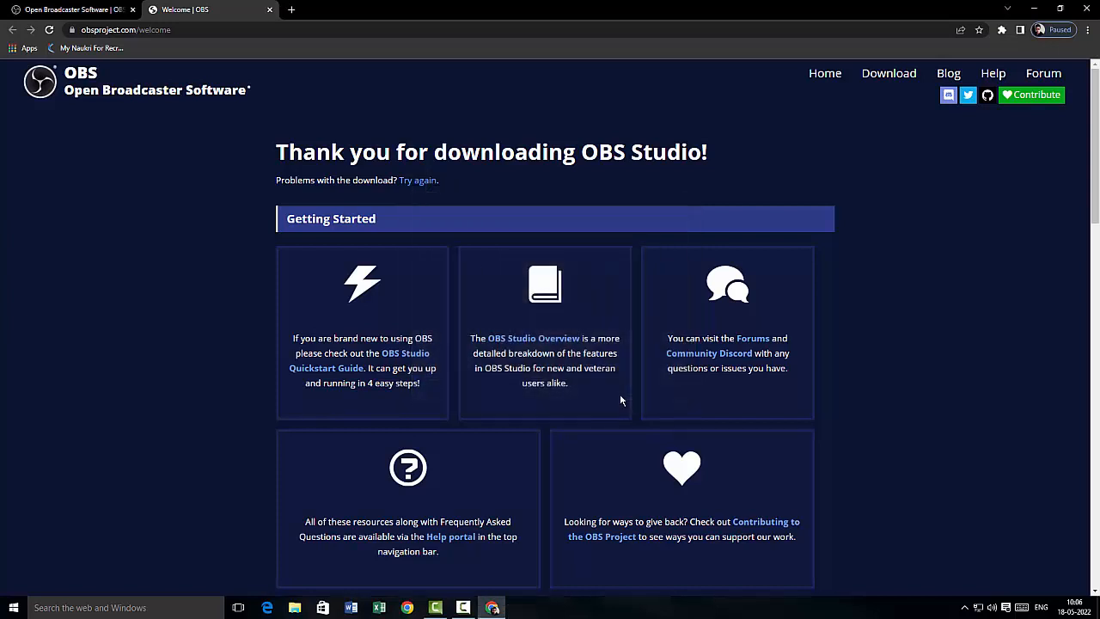
left_click(1031, 10)
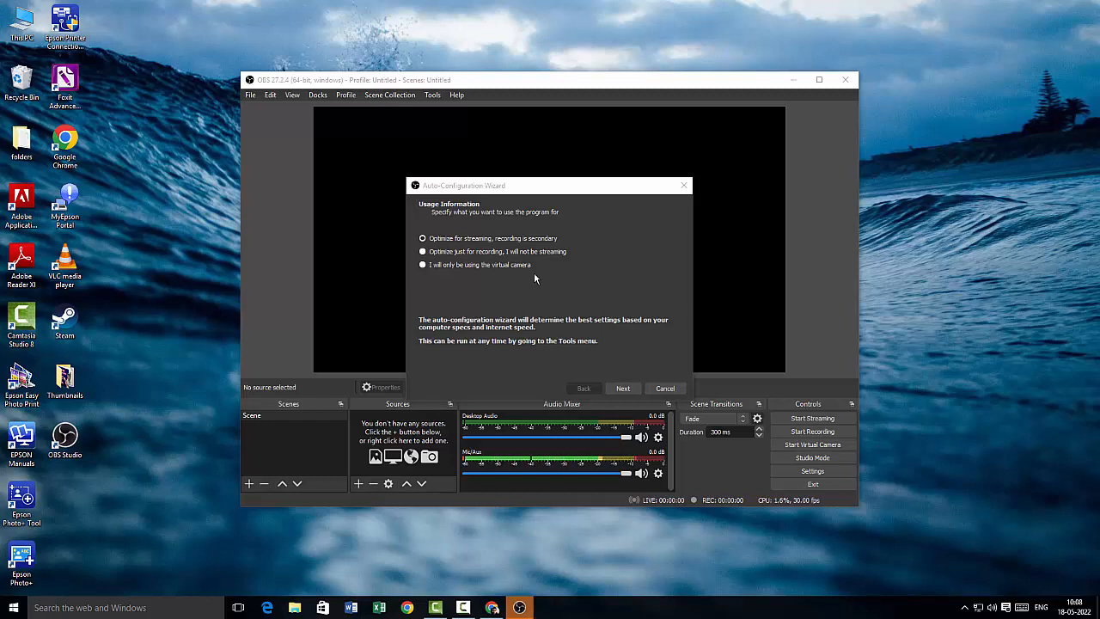
Step: Auto-configure OBS just for recording, with the current 1920x1080 canvas and 60 FPS preferred when possible, and apply the settings
left_click(434, 252)
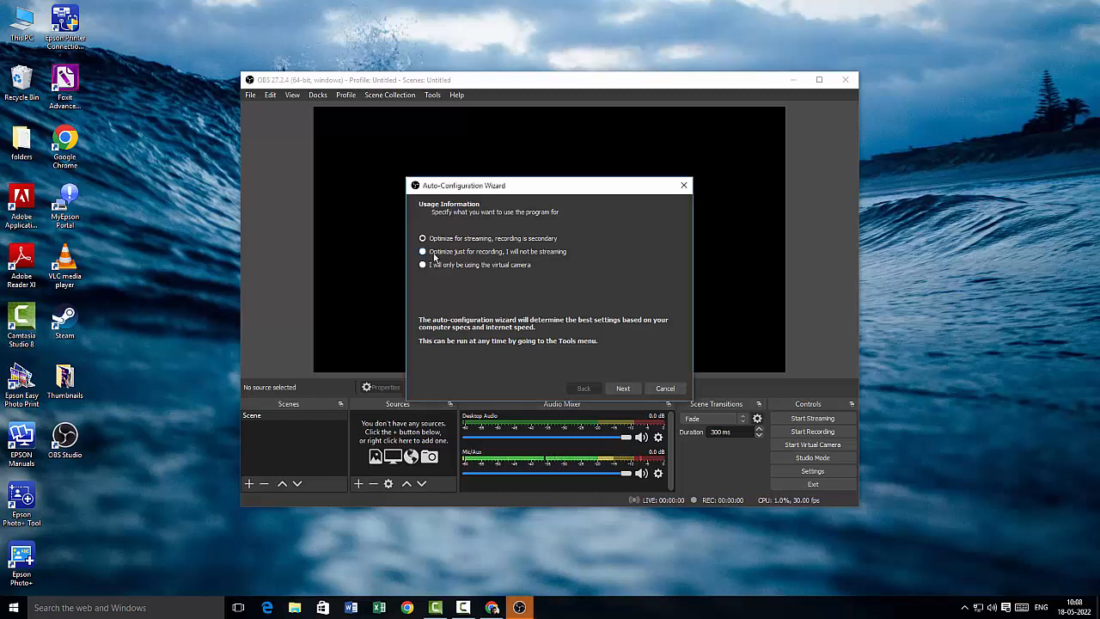
left_click(632, 388)
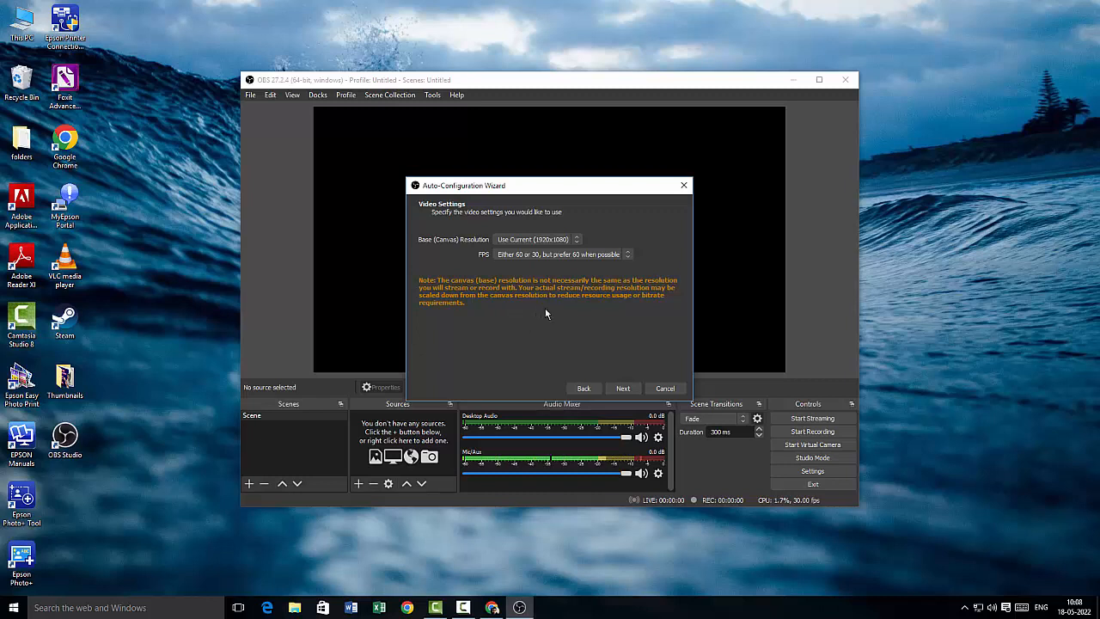
left_click(560, 242)
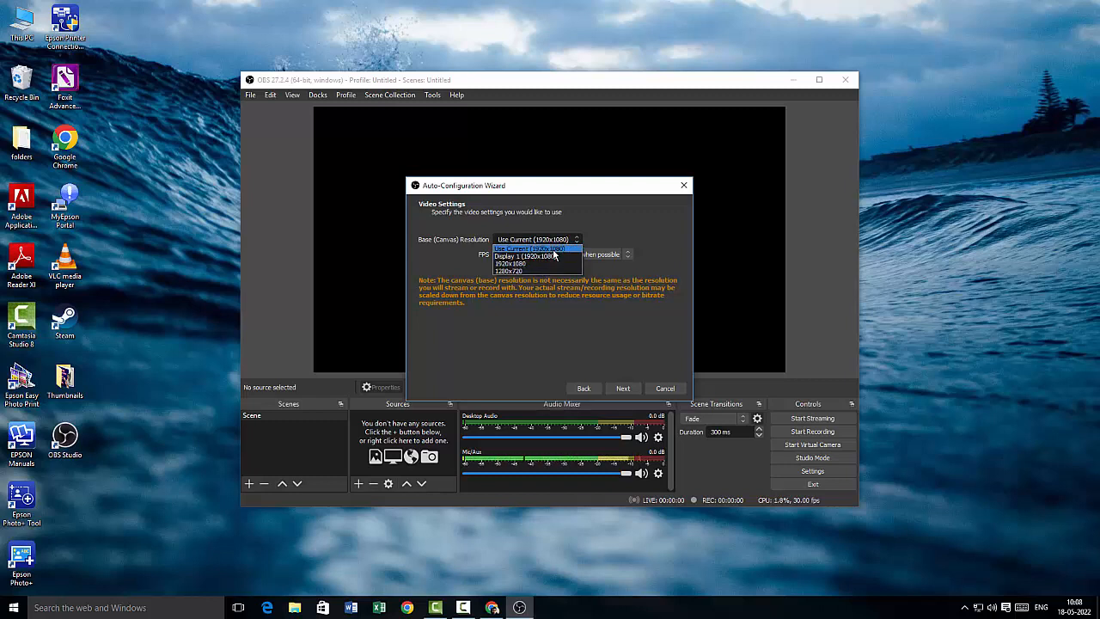
left_click(553, 250)
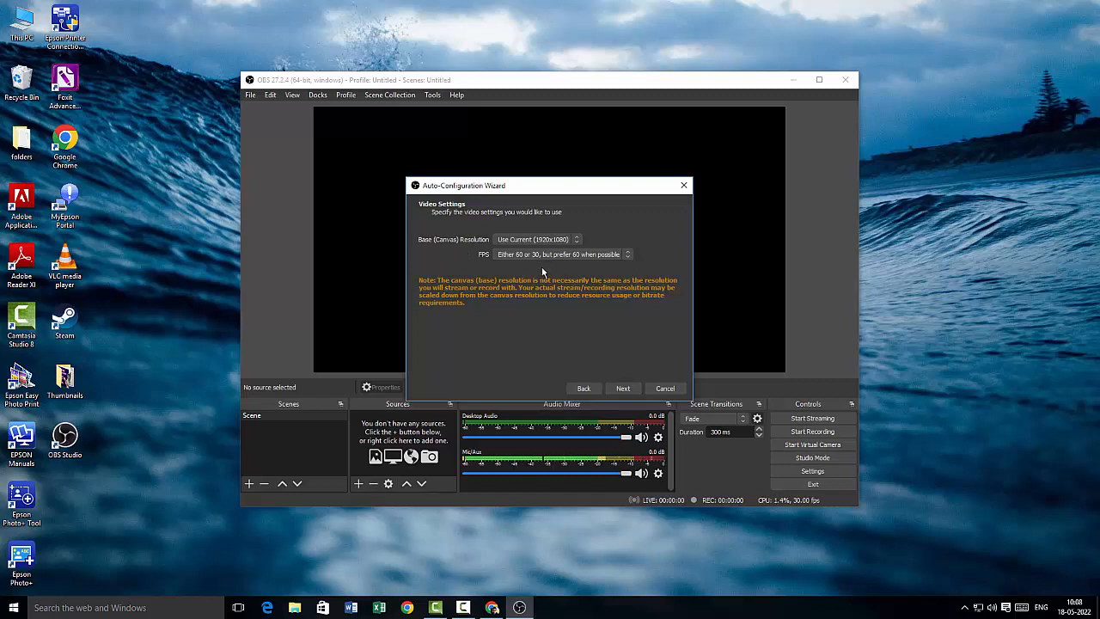
left_click(567, 255)
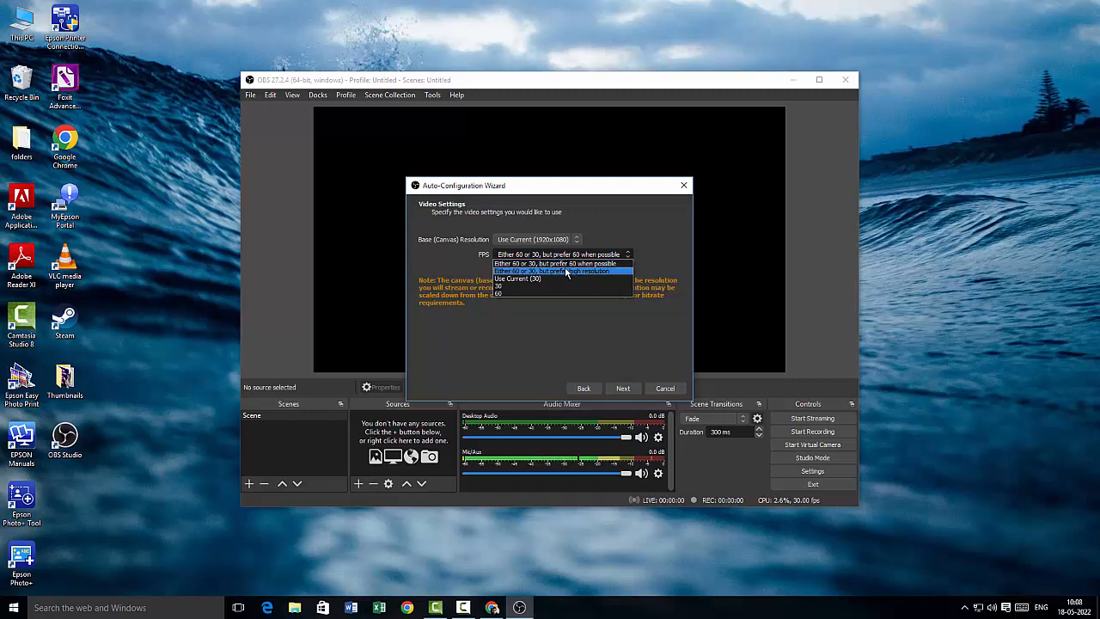
left_click(565, 264)
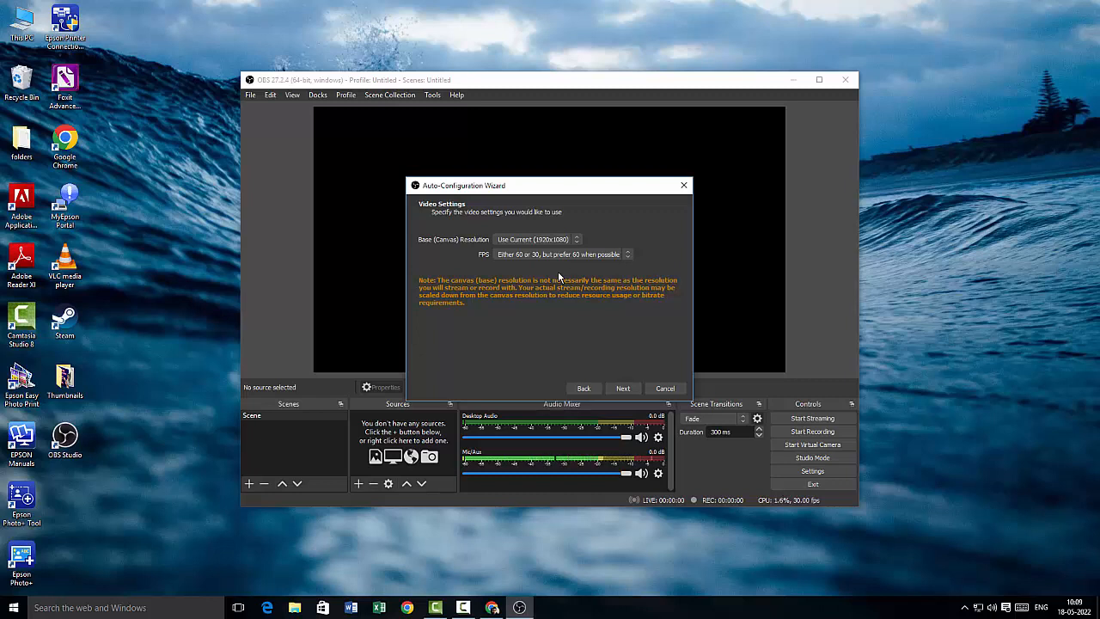
left_click(622, 387)
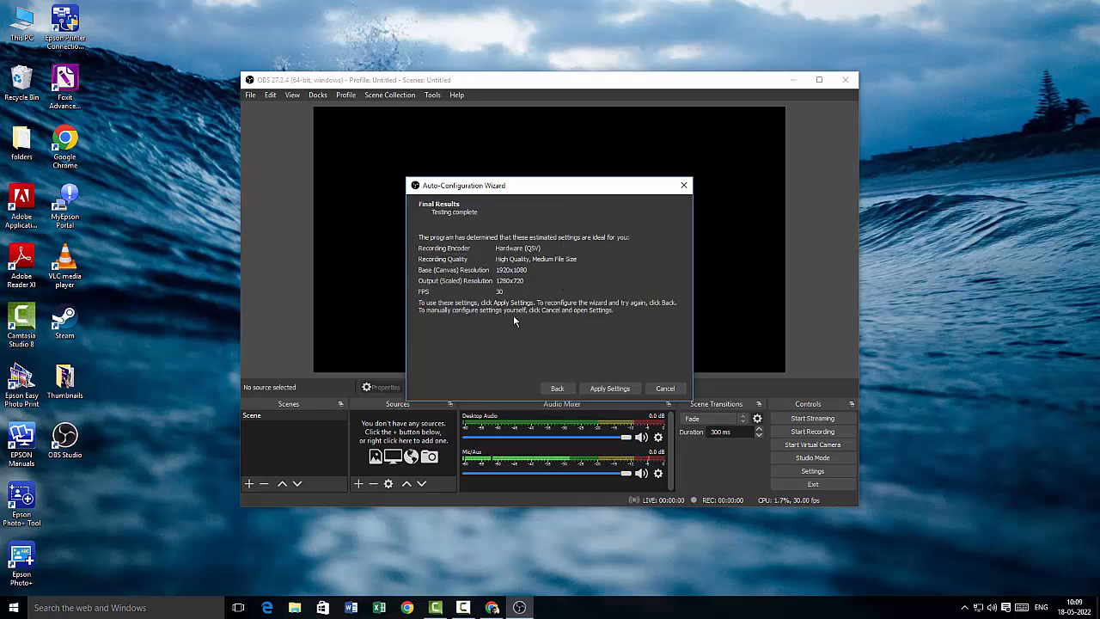
left_click(605, 387)
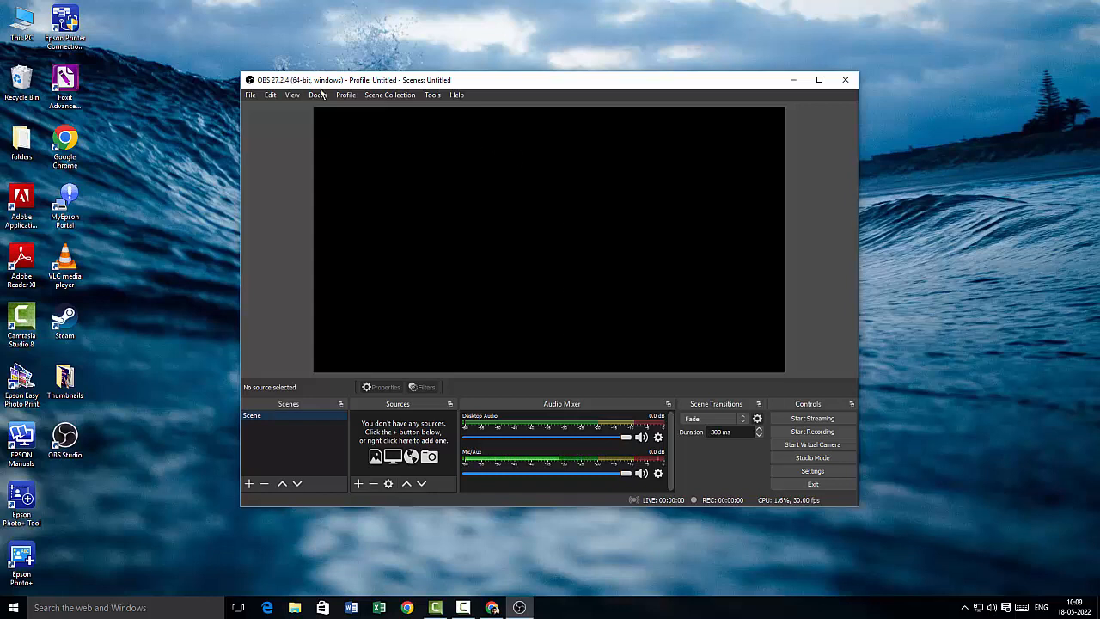
left_click(459, 95)
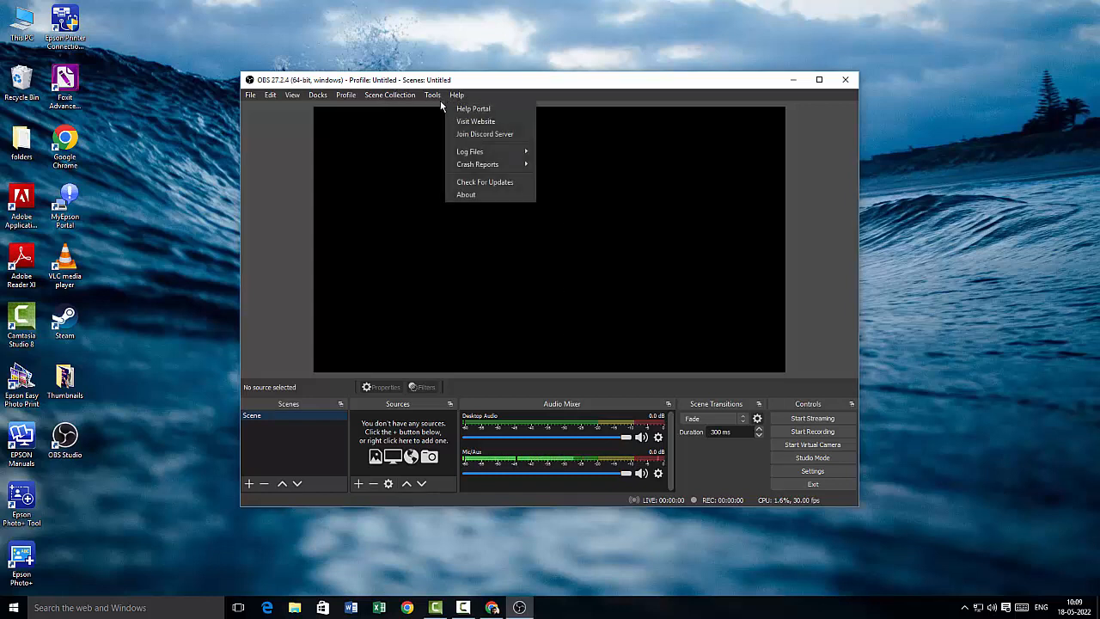
mouse_move(432, 94)
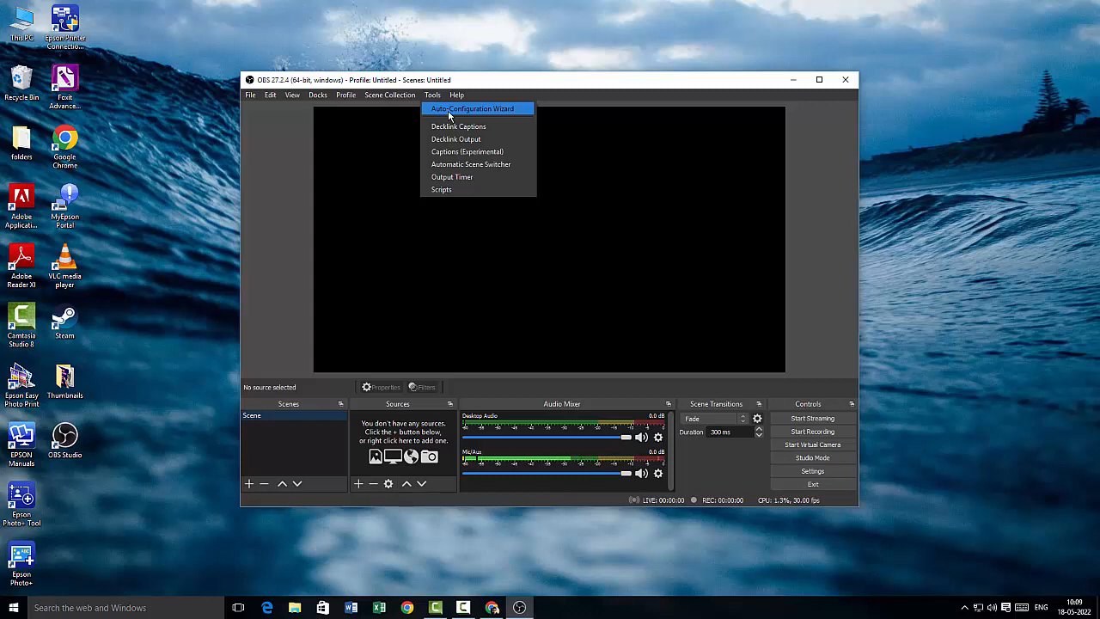
left_click(294, 197)
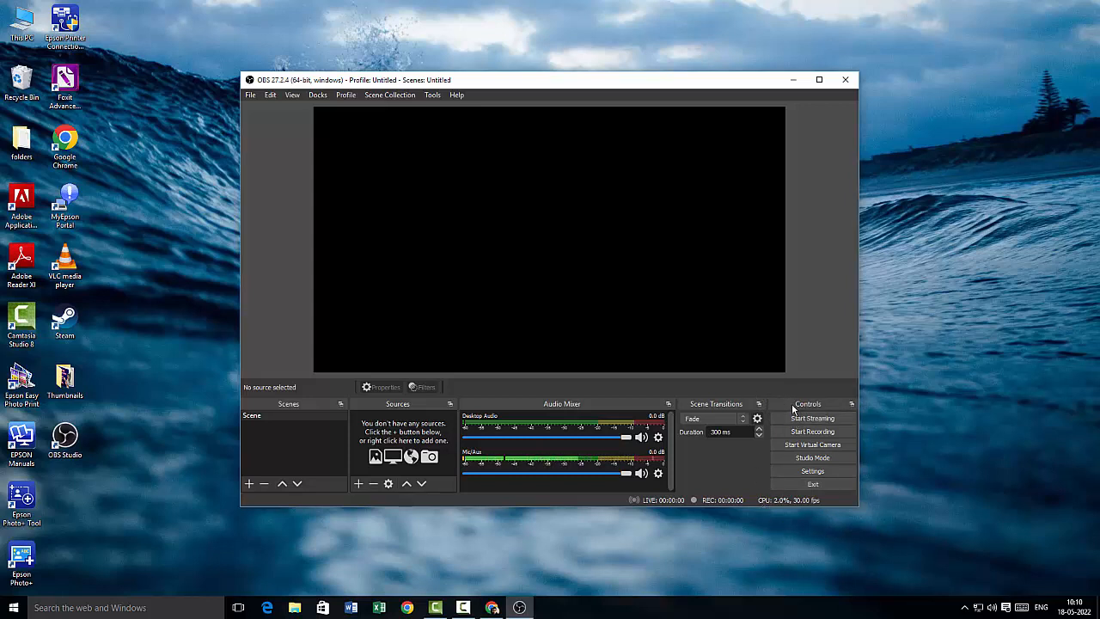
left_click(713, 418)
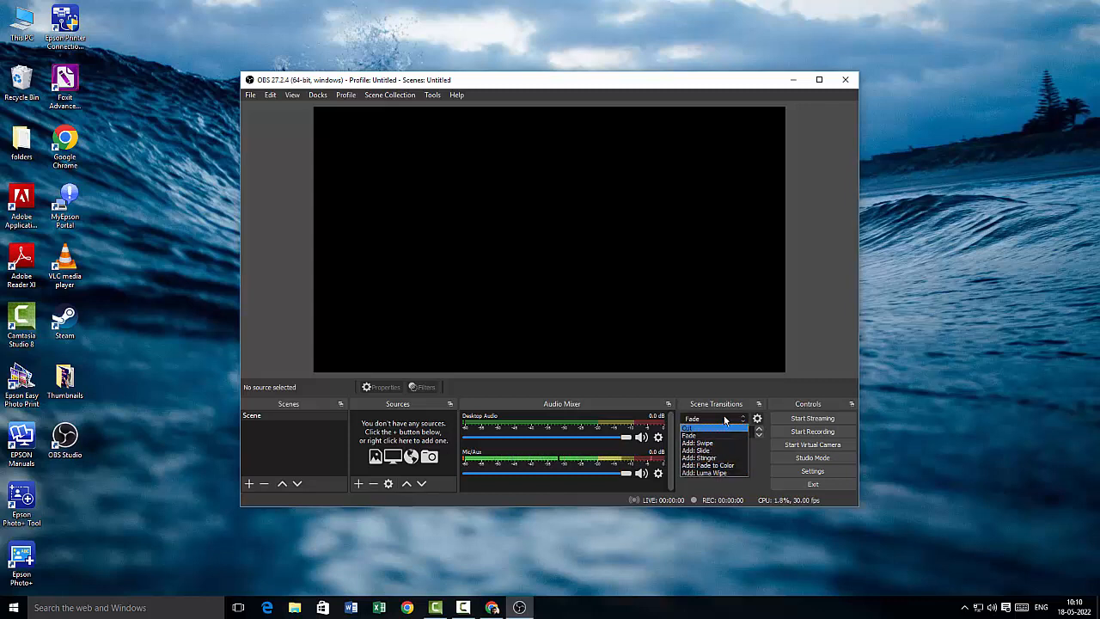
left_click(725, 419)
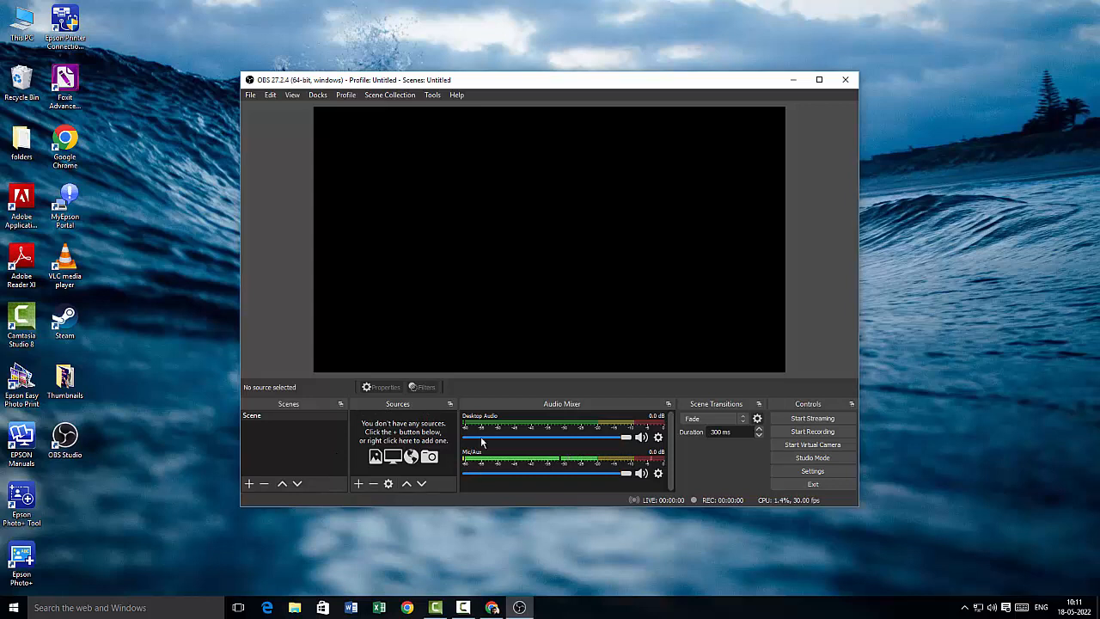
left_click(358, 485)
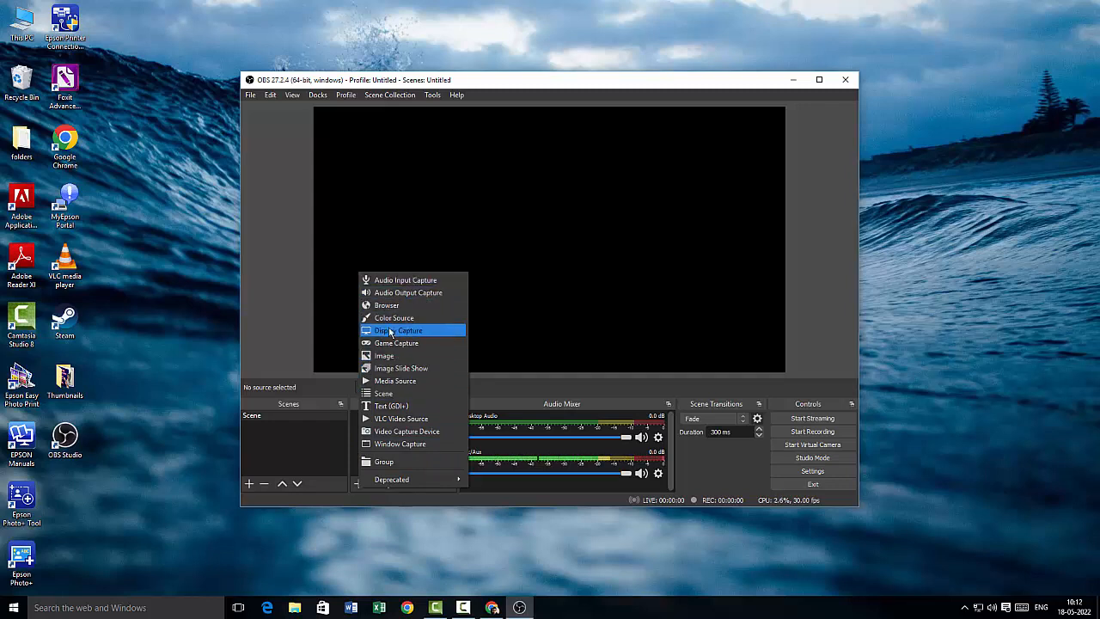
left_click(411, 282)
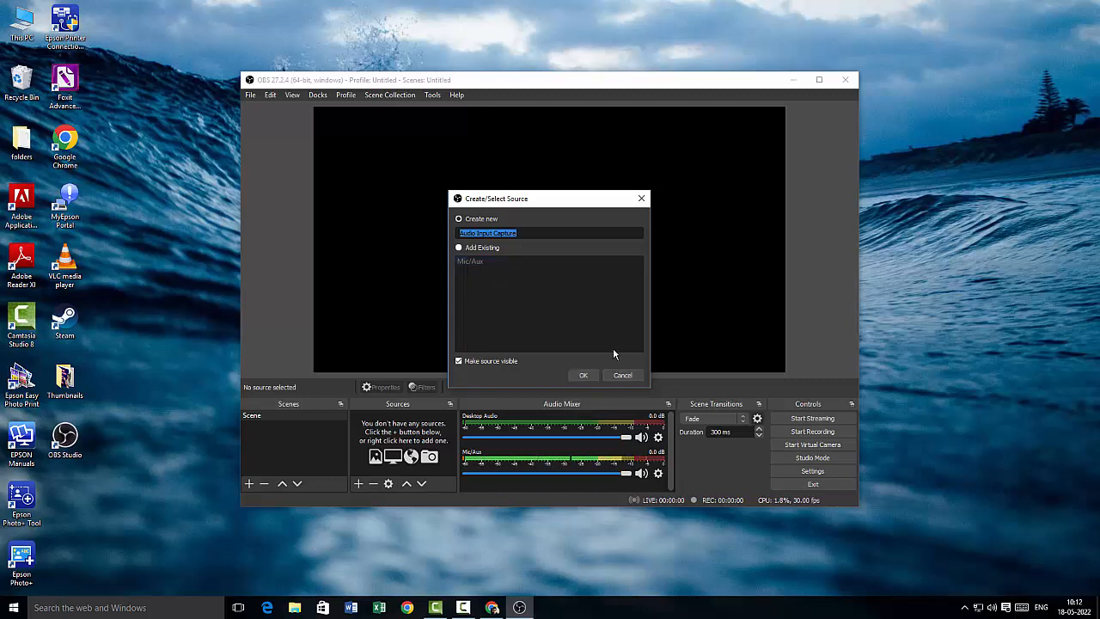
left_click(623, 377)
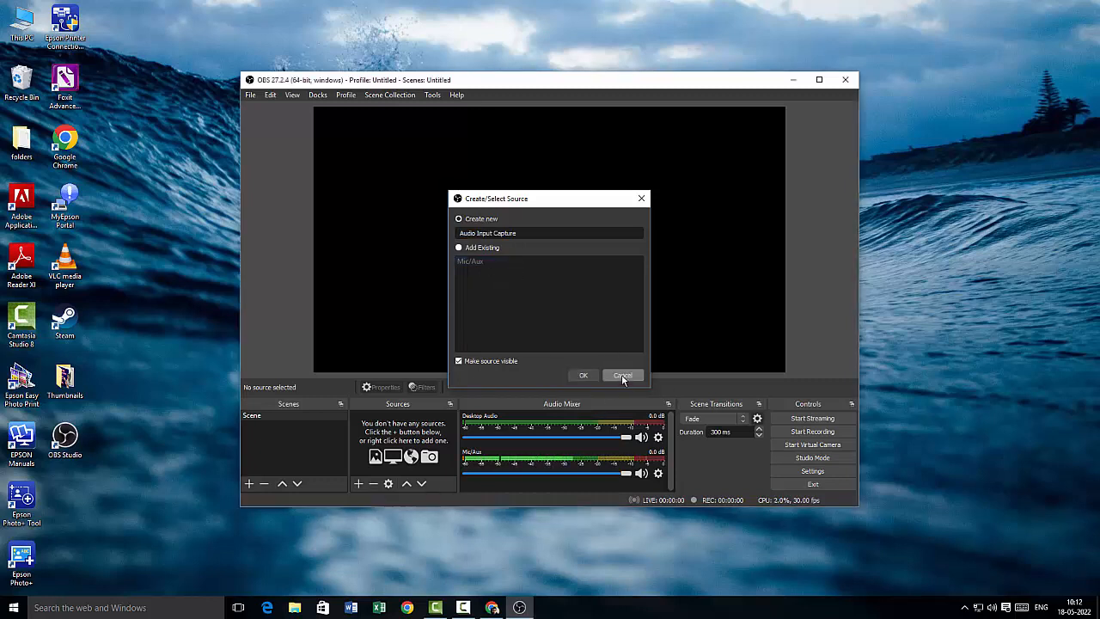
Step: Create a new visible Browser source named "Browser" in the scene
left_click(359, 483)
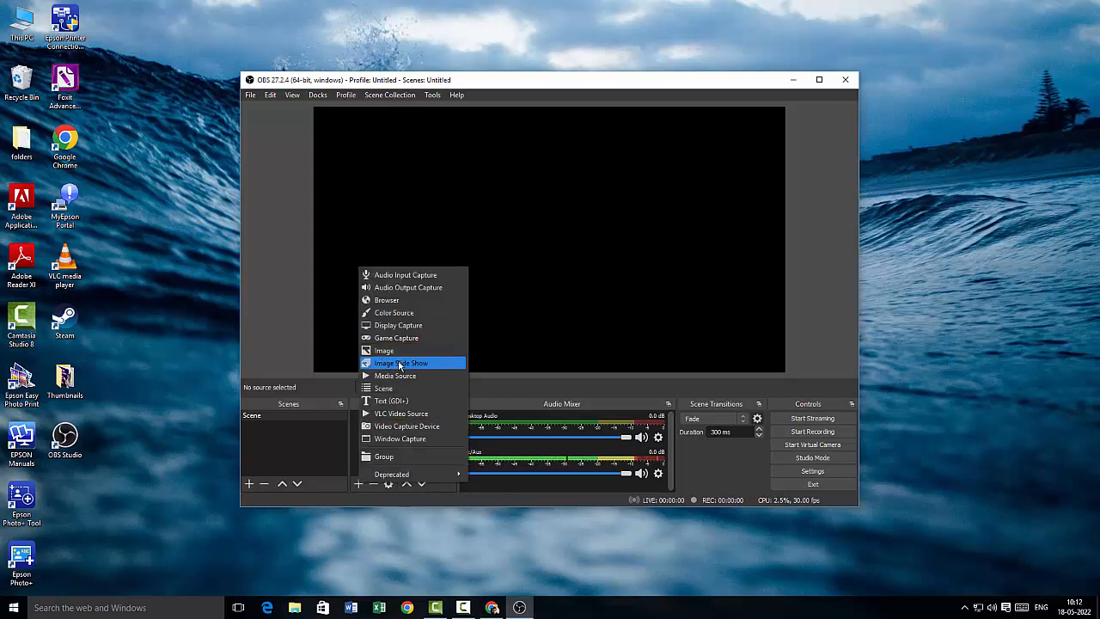
left_click(404, 303)
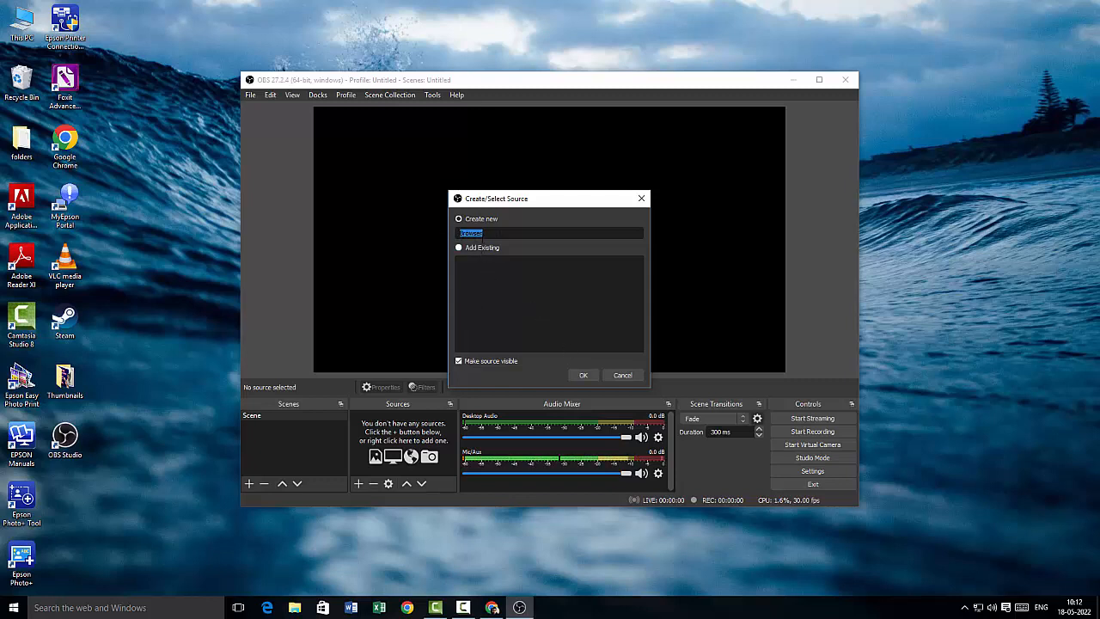
left_click(584, 375)
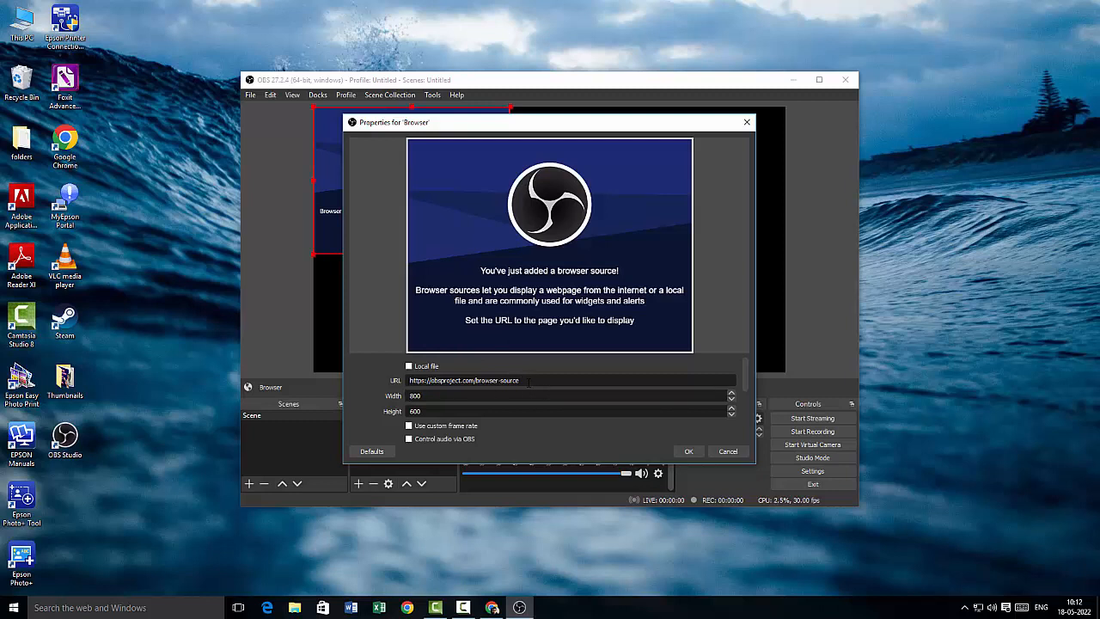
Step: Switch to Chrome, search the web for "science direct" in a new tab and open the ScienceDirect website
left_click(492, 608)
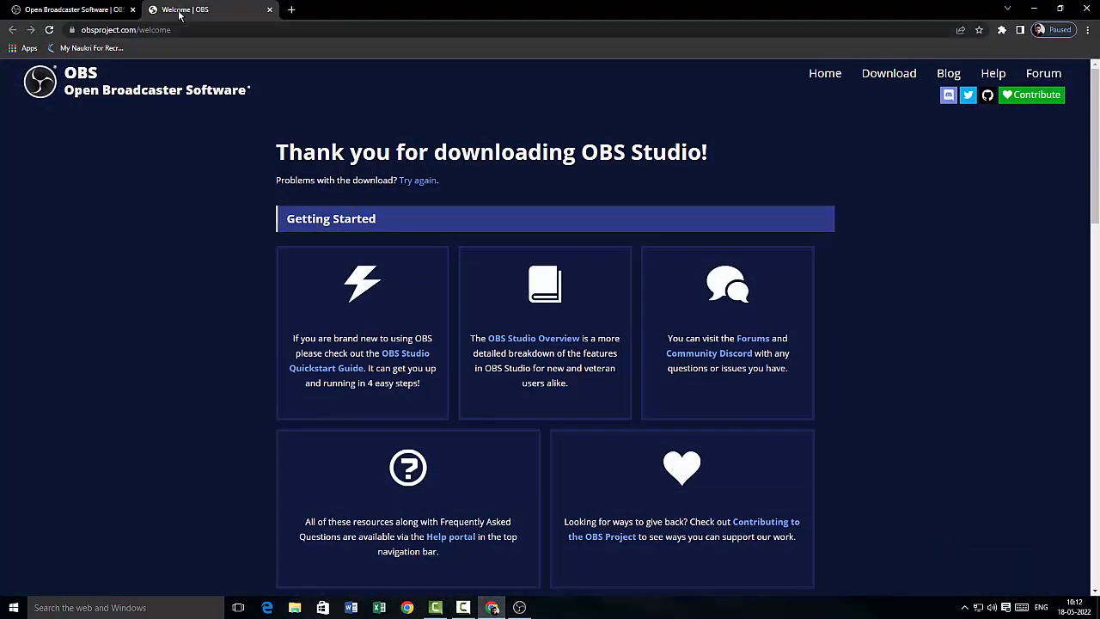
left_click(84, 9)
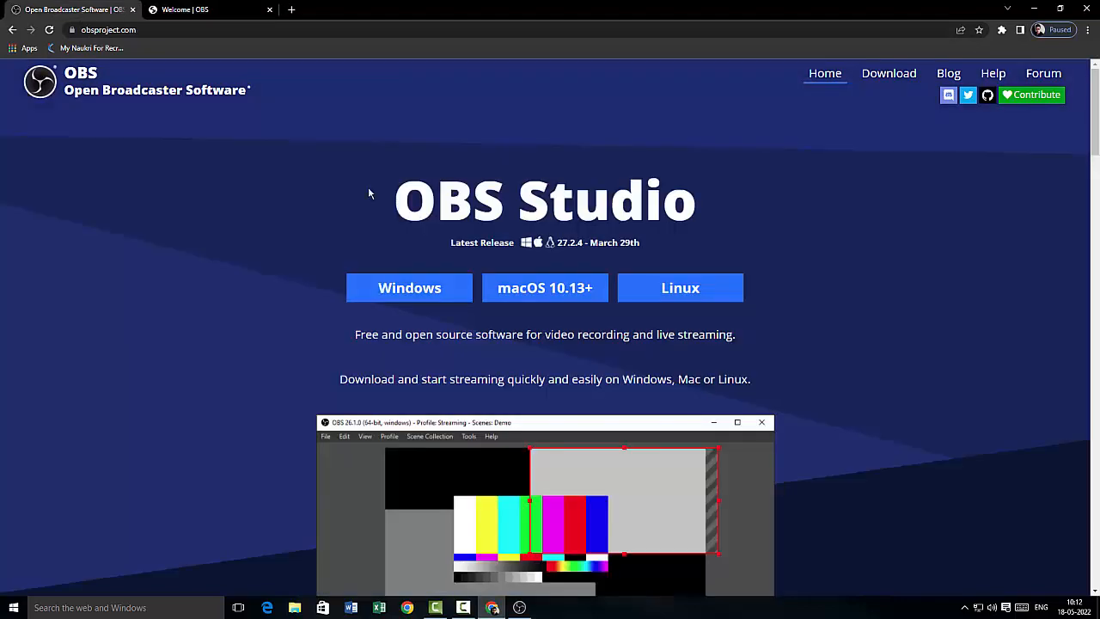
key("ctrl+Tab")
key("ctrl+t")
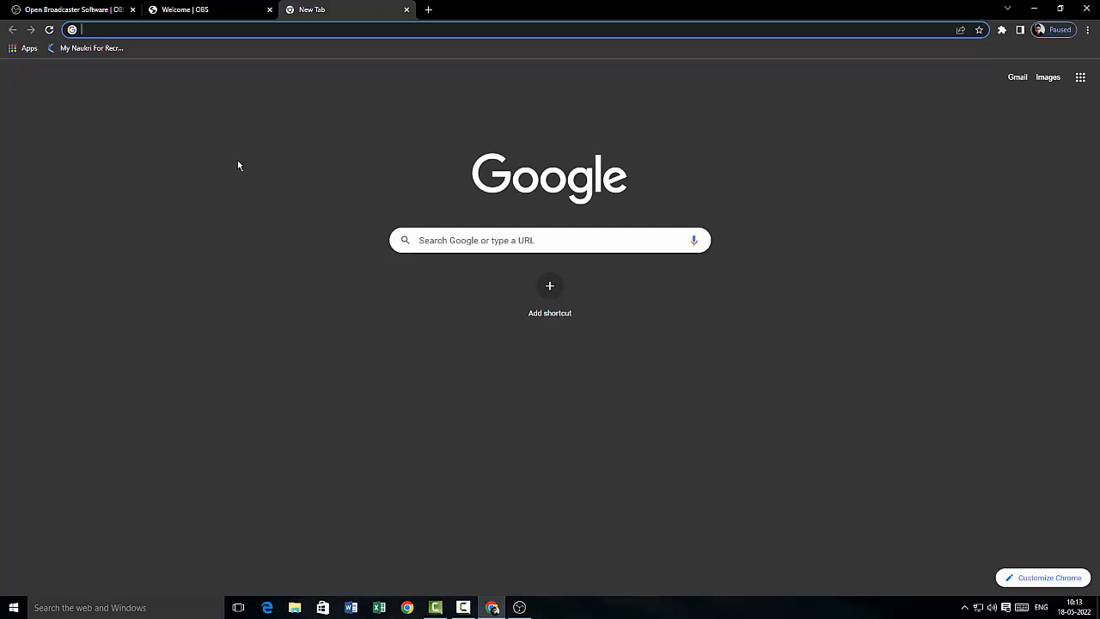
type("sciem")
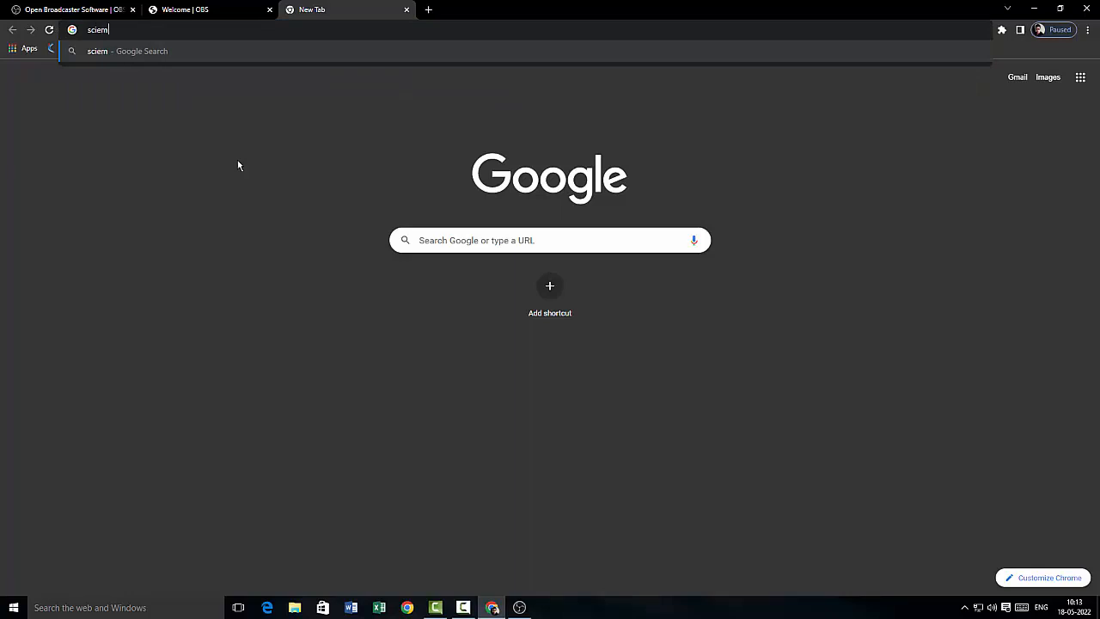
key("BackSpace")
key("BackSpace")
type("ence direct")
key("Return")
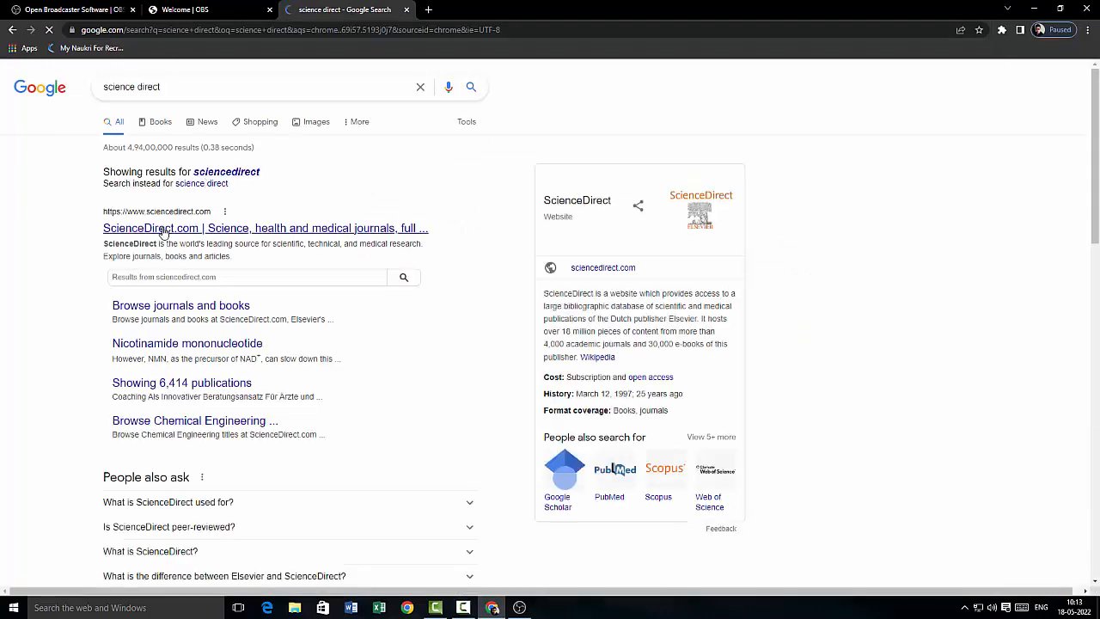
left_click(165, 217)
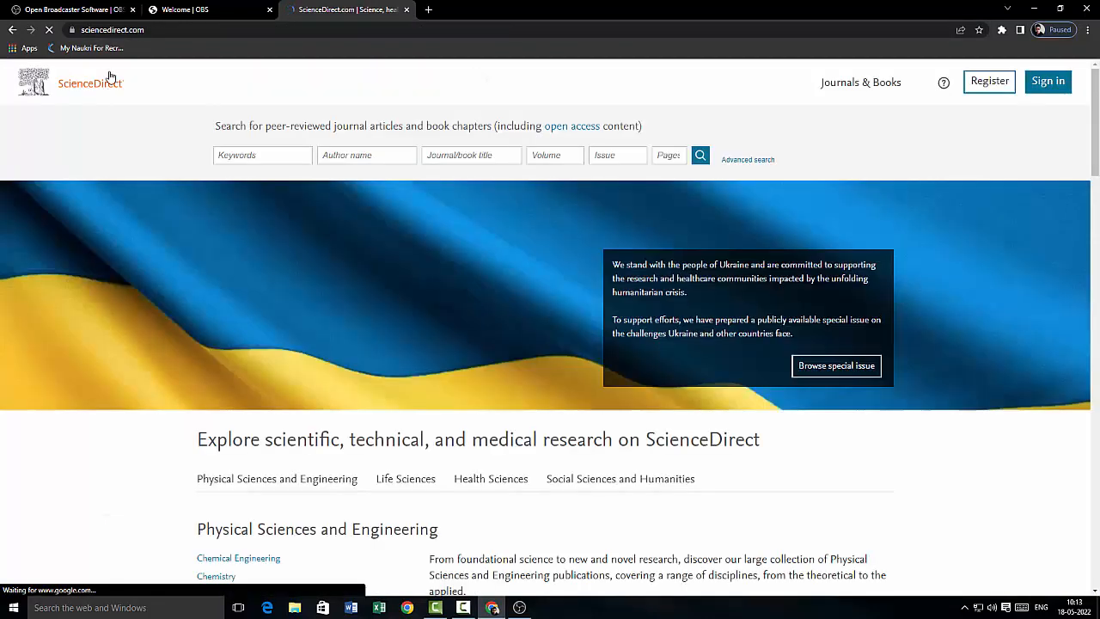
Step: Copy the ScienceDirect page address and paste it into the URL of the Browser source in OBS, then apply the properties
left_click(116, 29)
right_click(118, 30)
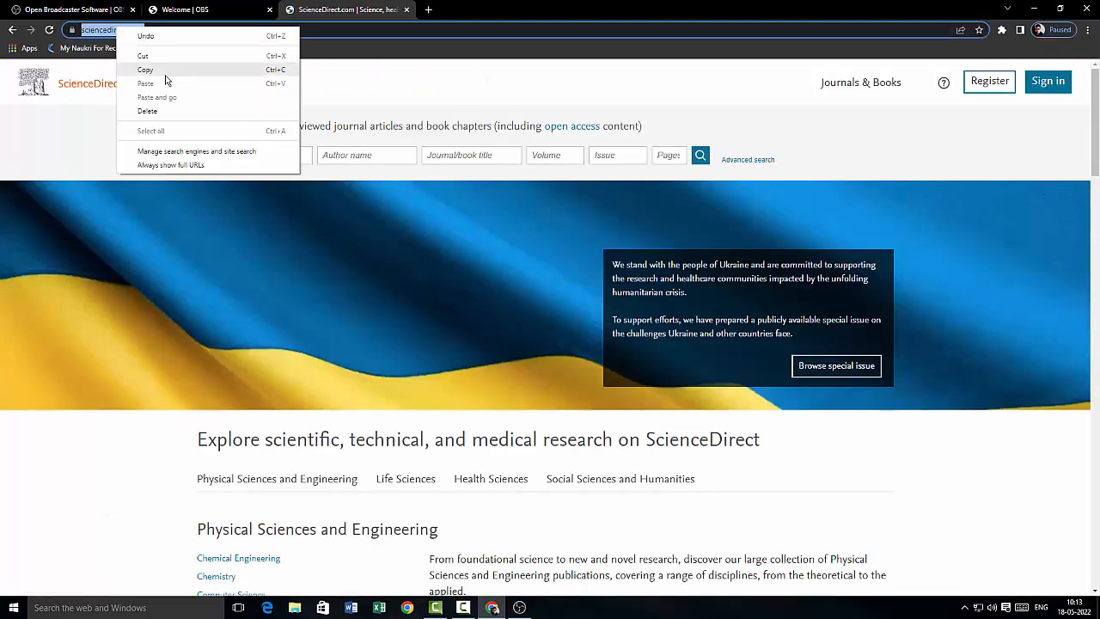
left_click(167, 78)
left_click(1034, 9)
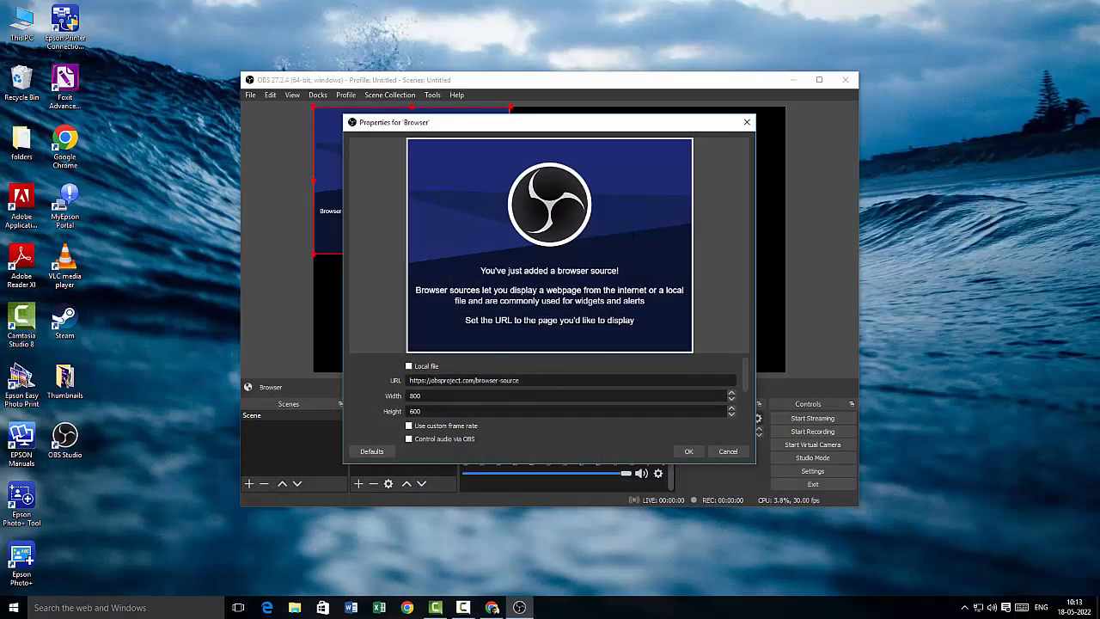
left_click_drag(428, 380, 517, 380)
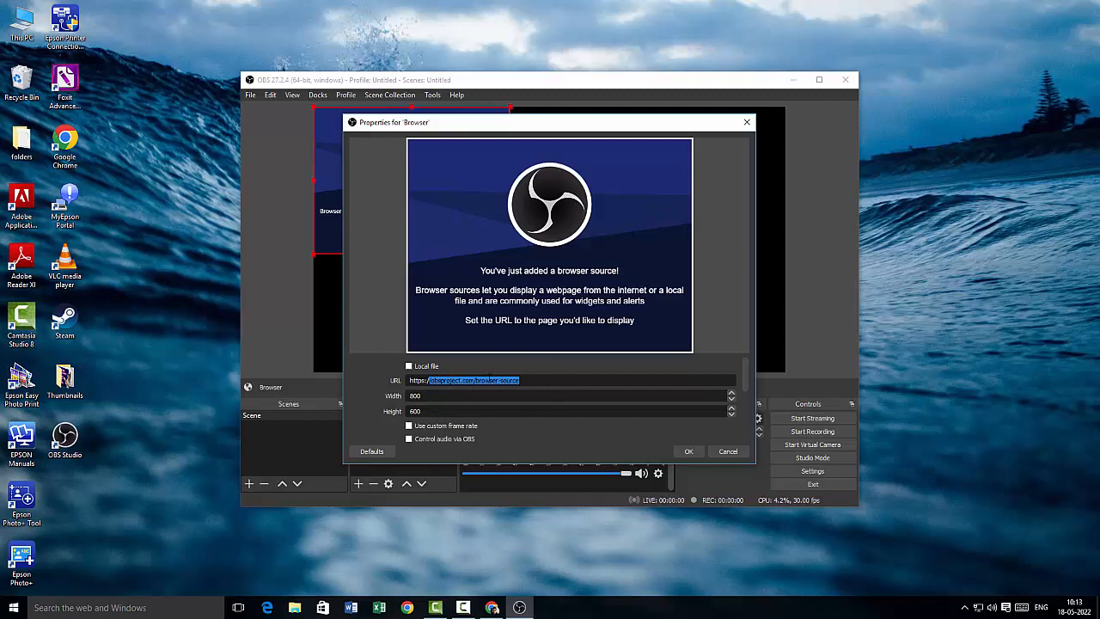
key("ctrl+v")
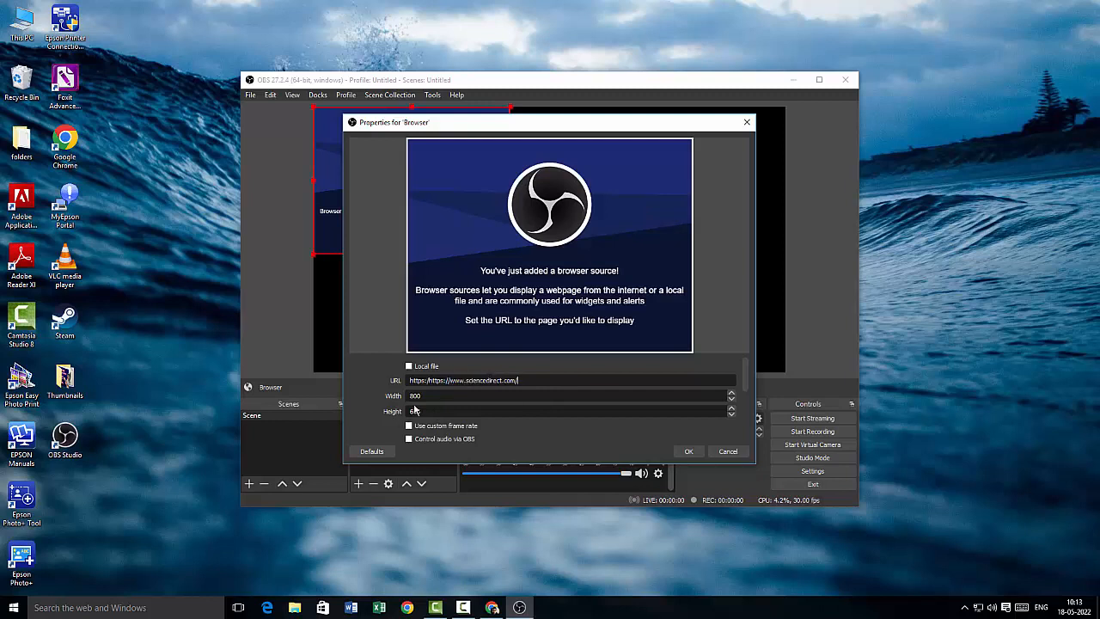
key("BackSpace")
left_click(688, 451)
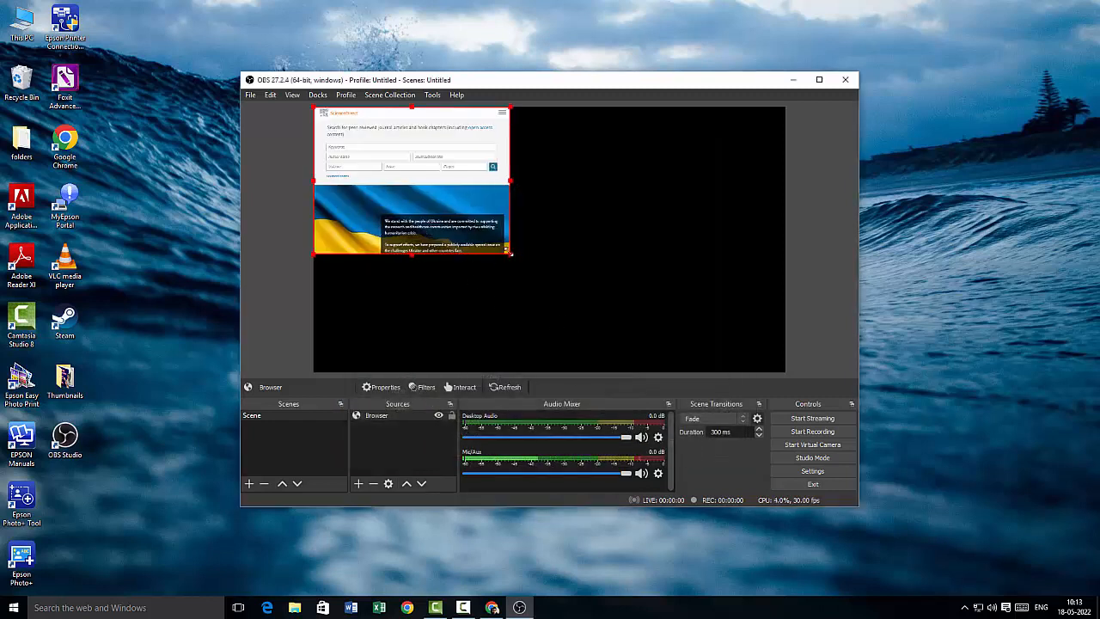
Step: Enlarge the Browser source to about 55% of the canvas width and place it in the canvas's top-left corner
left_click_drag(510, 252, 584, 272)
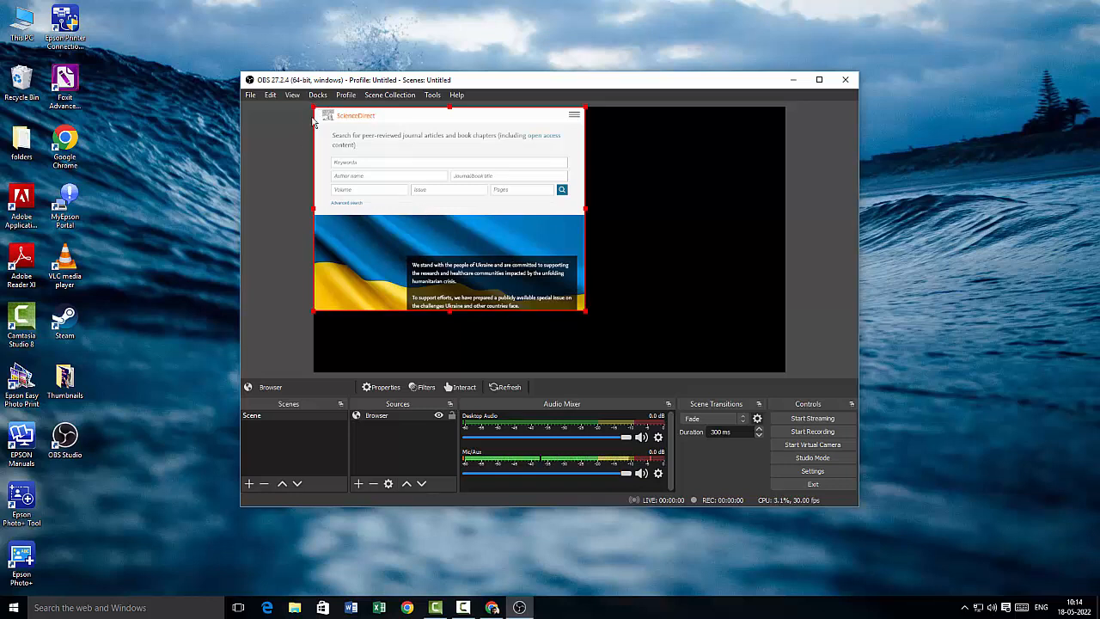
left_click_drag(585, 310, 627, 342)
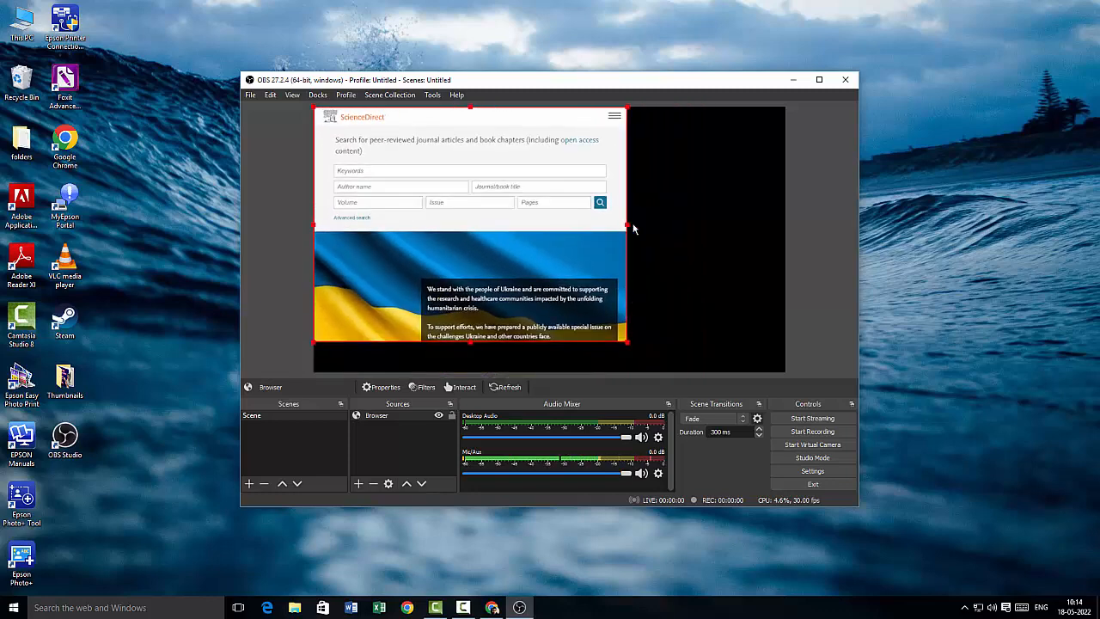
left_click_drag(634, 227, 575, 216)
left_click_drag(456, 195, 521, 222)
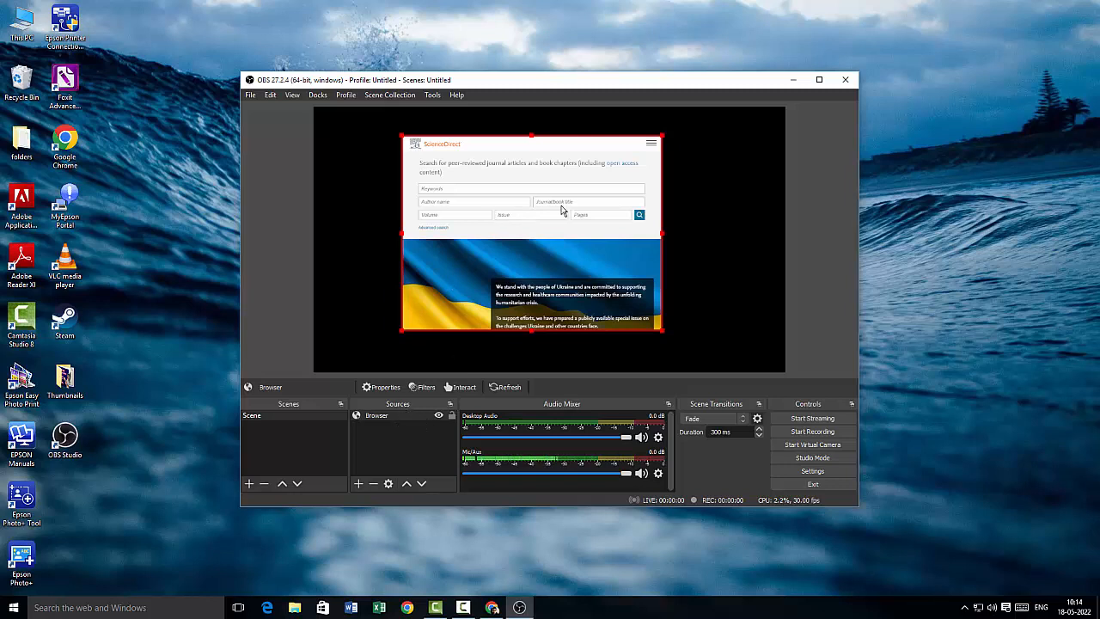
left_click_drag(562, 210, 475, 182)
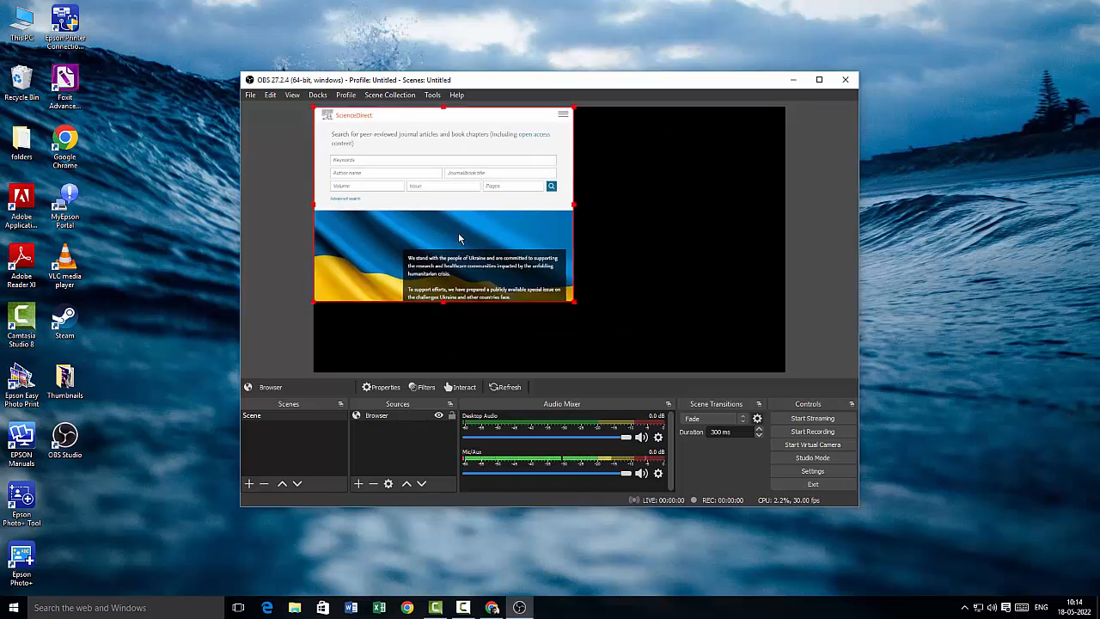
Step: Add a new visible Display Capture source for Display 1: 1920x1080 (Primary Monitor) with the Automatic capture method and cursor captured
left_click(358, 483)
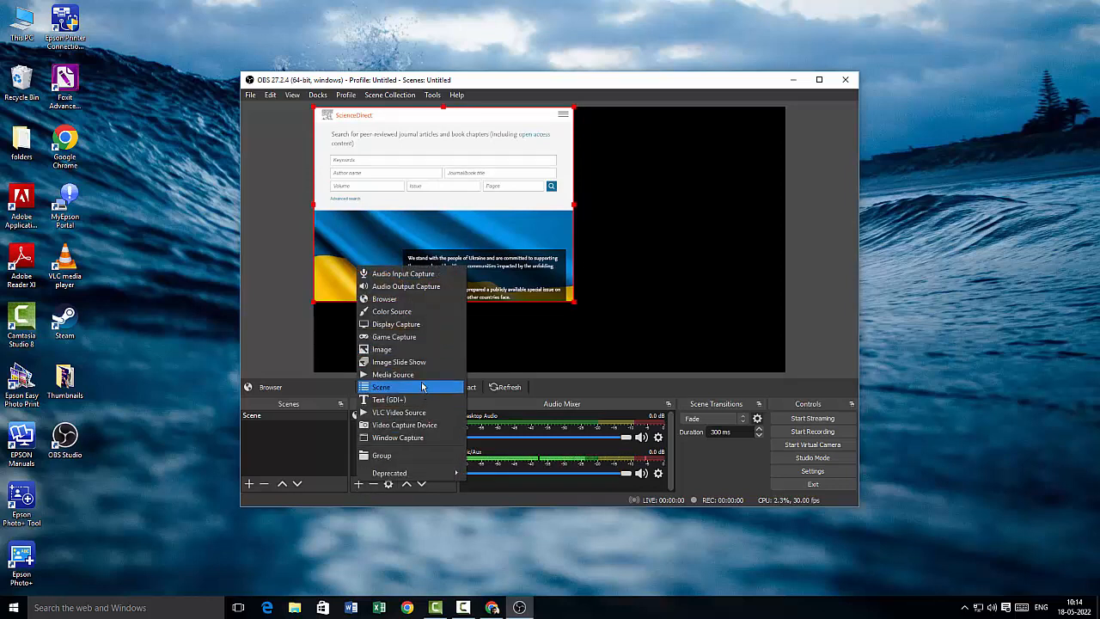
left_click(420, 327)
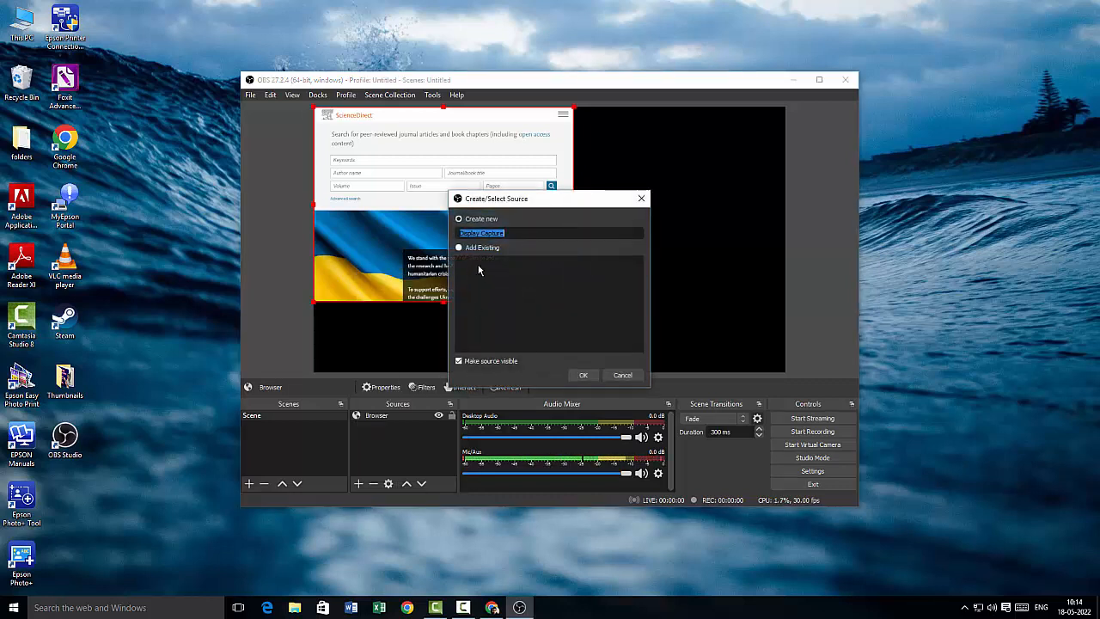
left_click(584, 375)
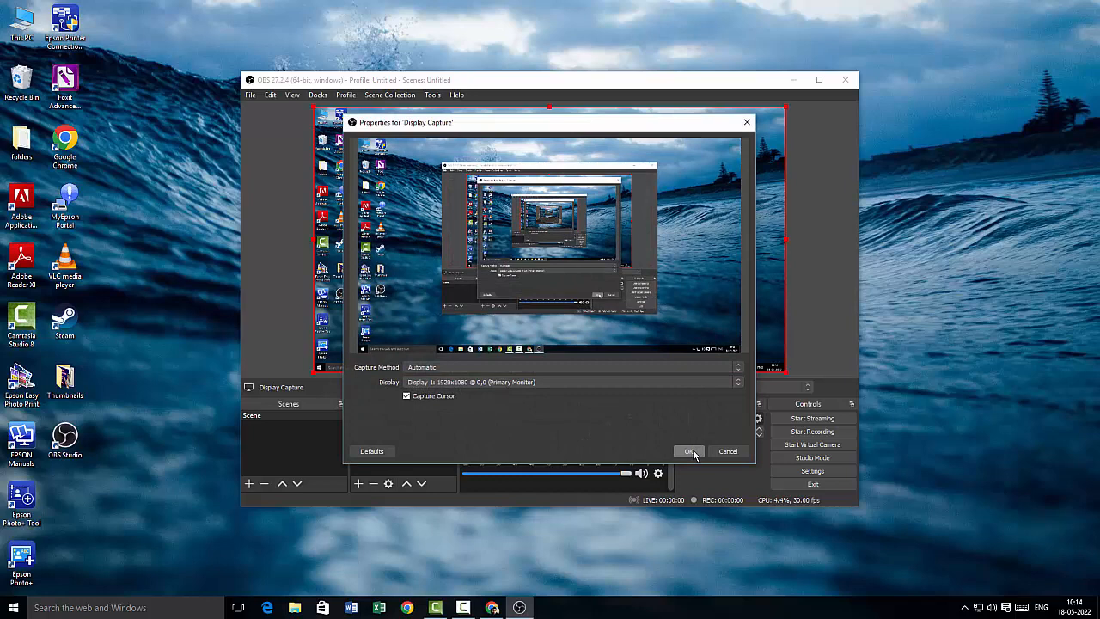
left_click(522, 384)
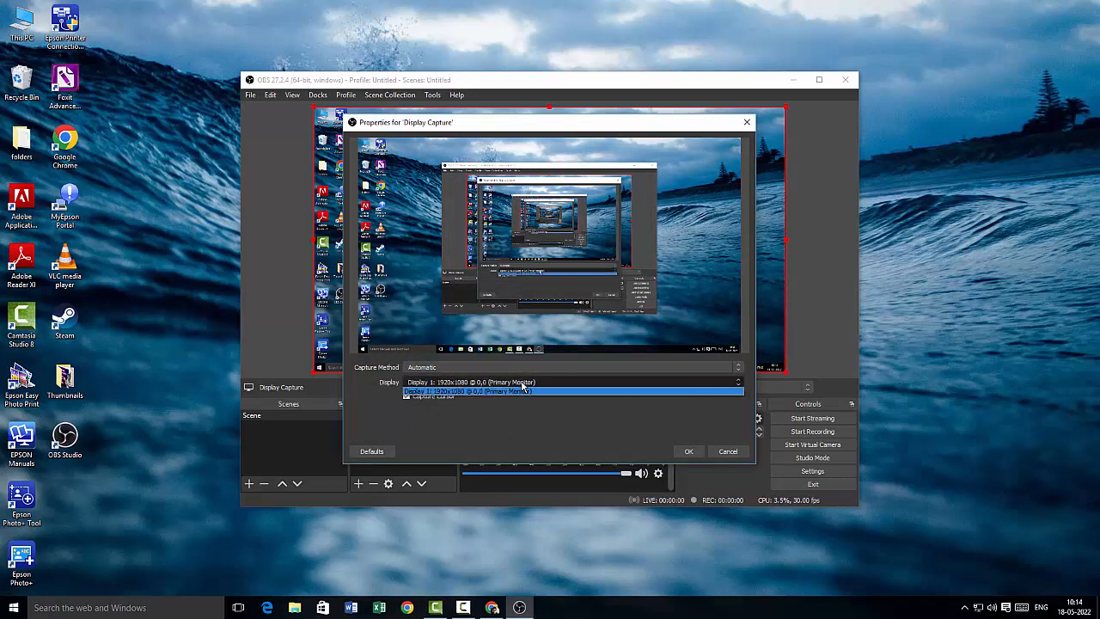
left_click(521, 385)
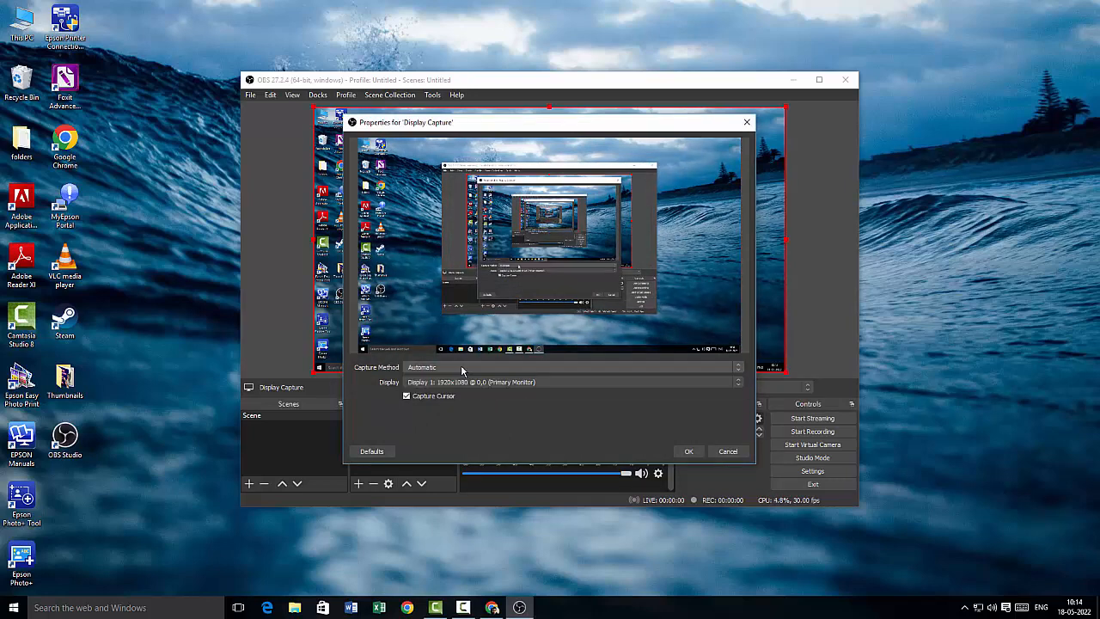
left_click(689, 452)
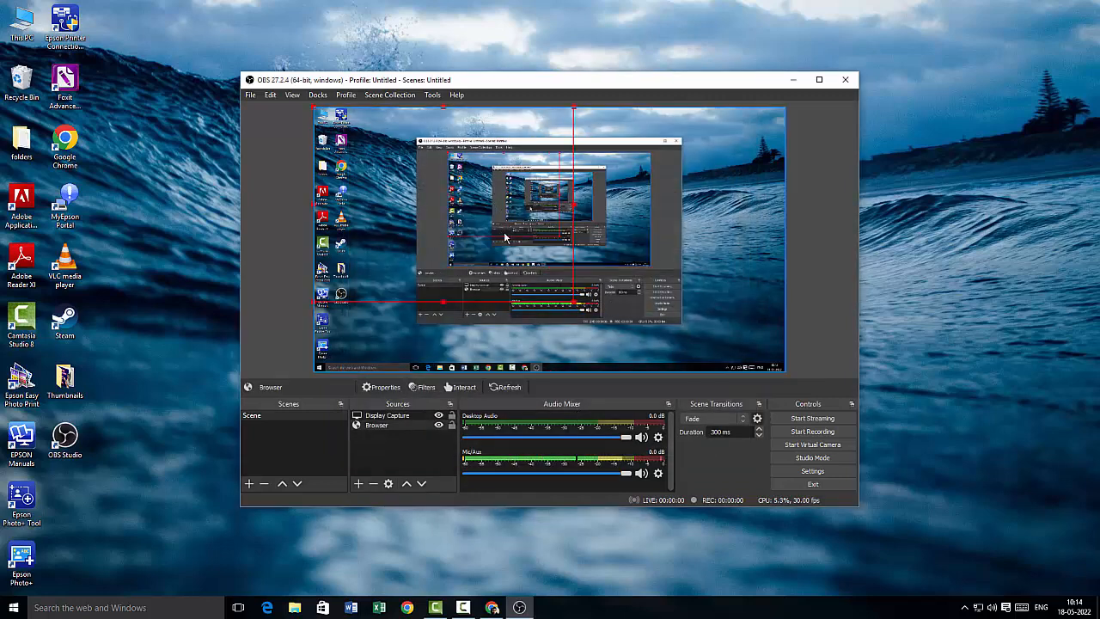
Step: Move the Display Capture source below the Browser source in the source order
right_click(455, 258)
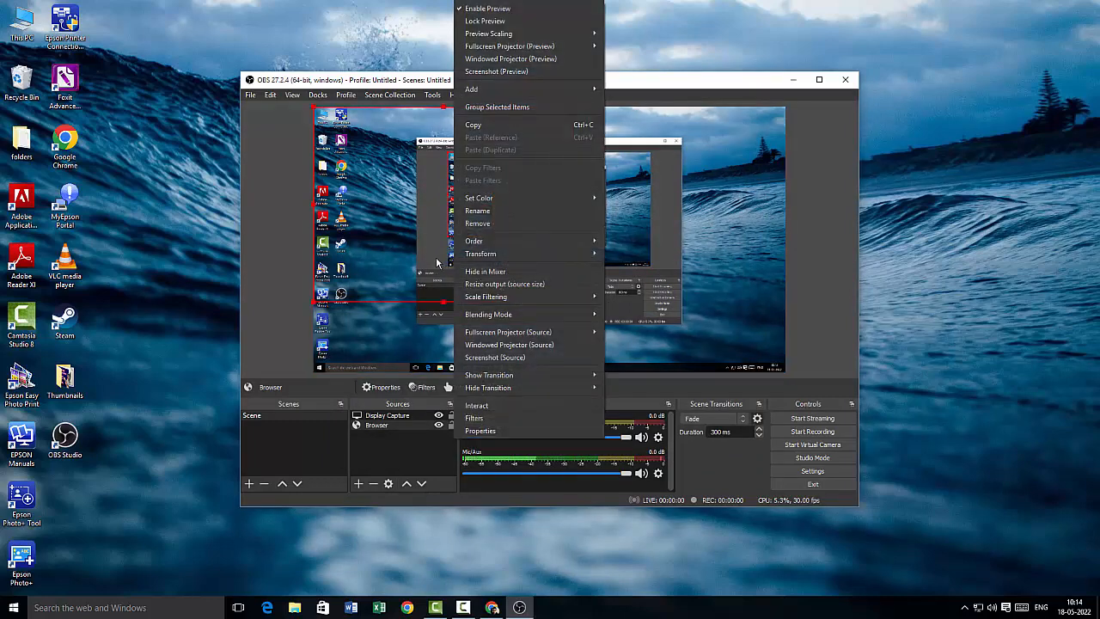
left_click(406, 254)
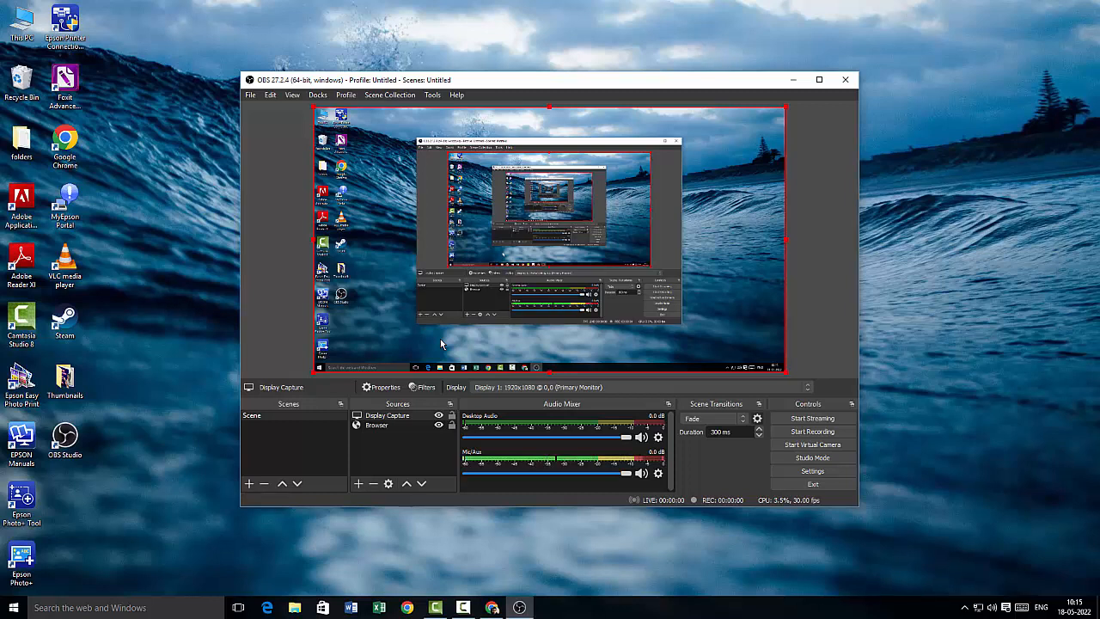
left_click(379, 418)
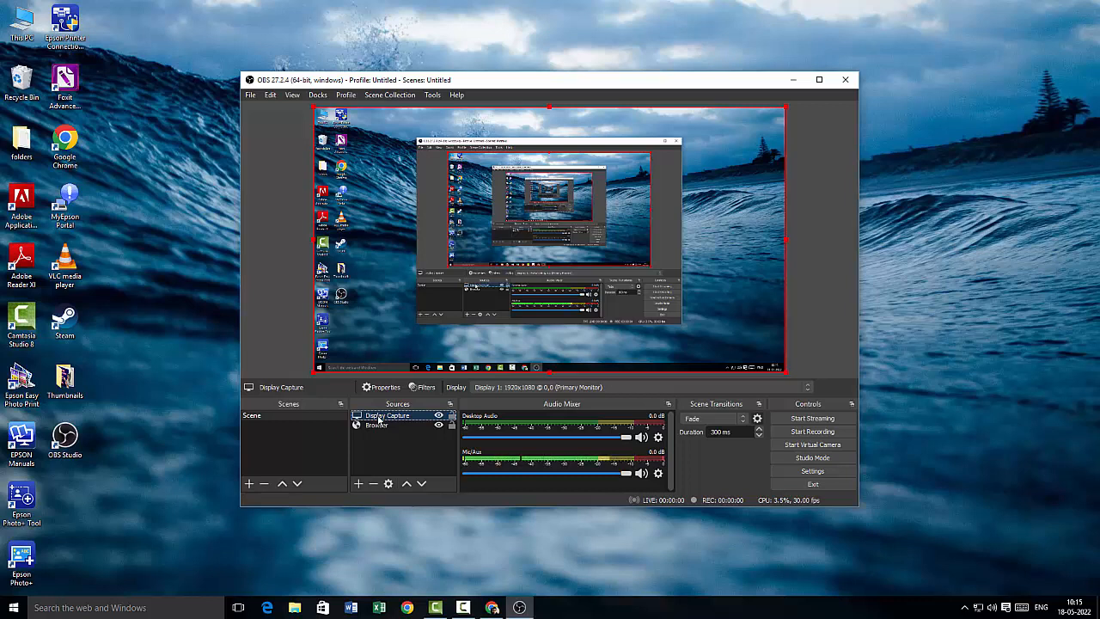
left_click_drag(379, 417, 378, 433)
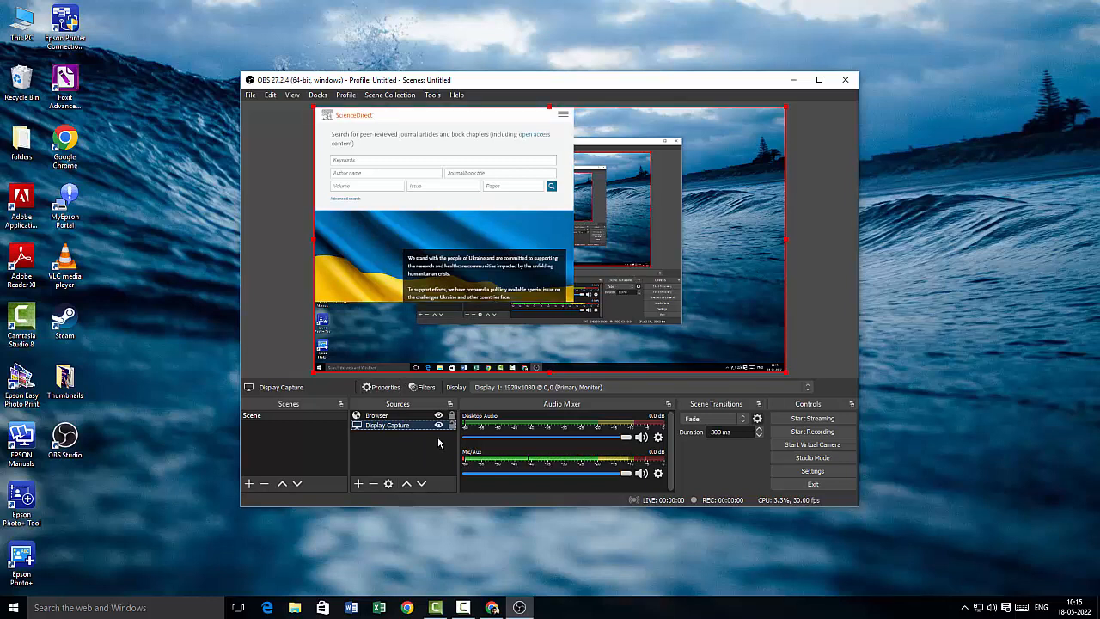
Step: Add a new visible source named "Game Capture" and close its properties without changing the default settings
left_click(358, 485)
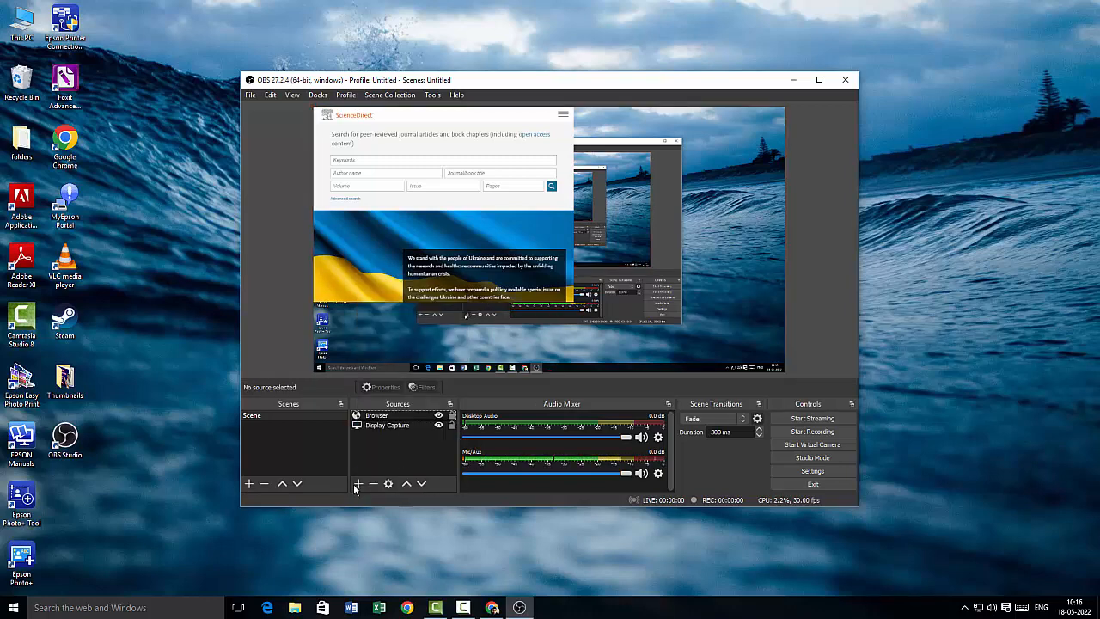
left_click(357, 484)
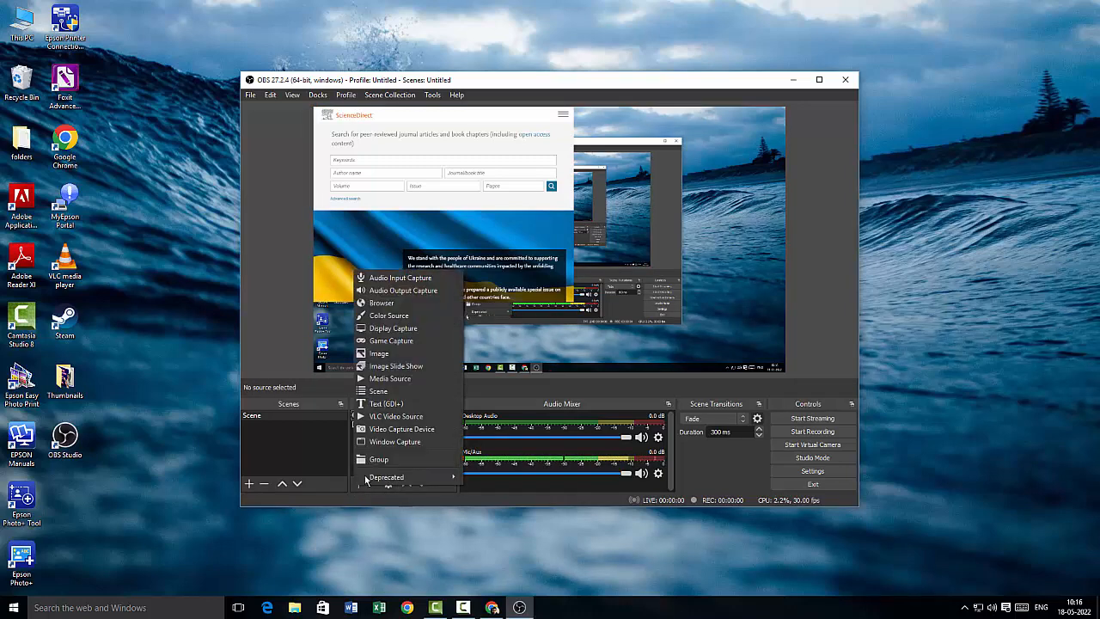
left_click(421, 340)
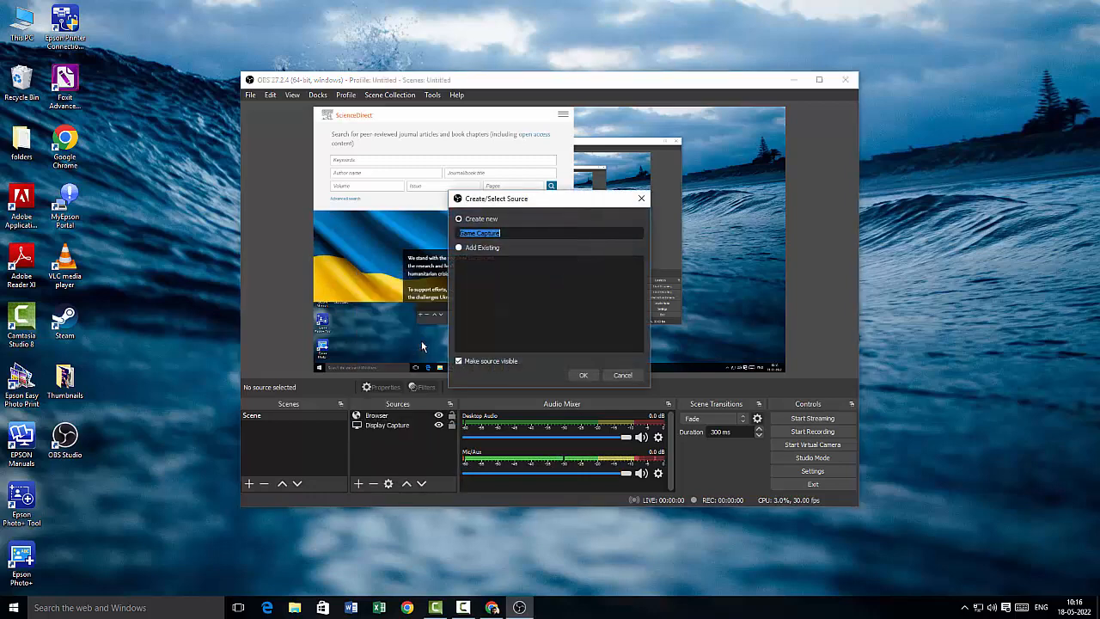
left_click(586, 376)
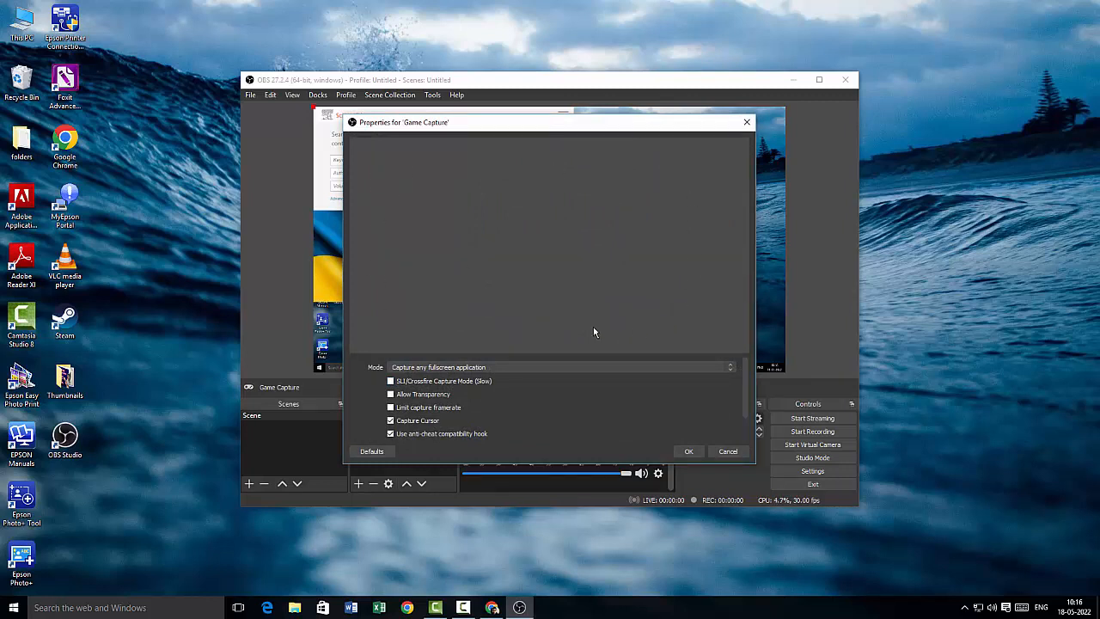
left_click(730, 453)
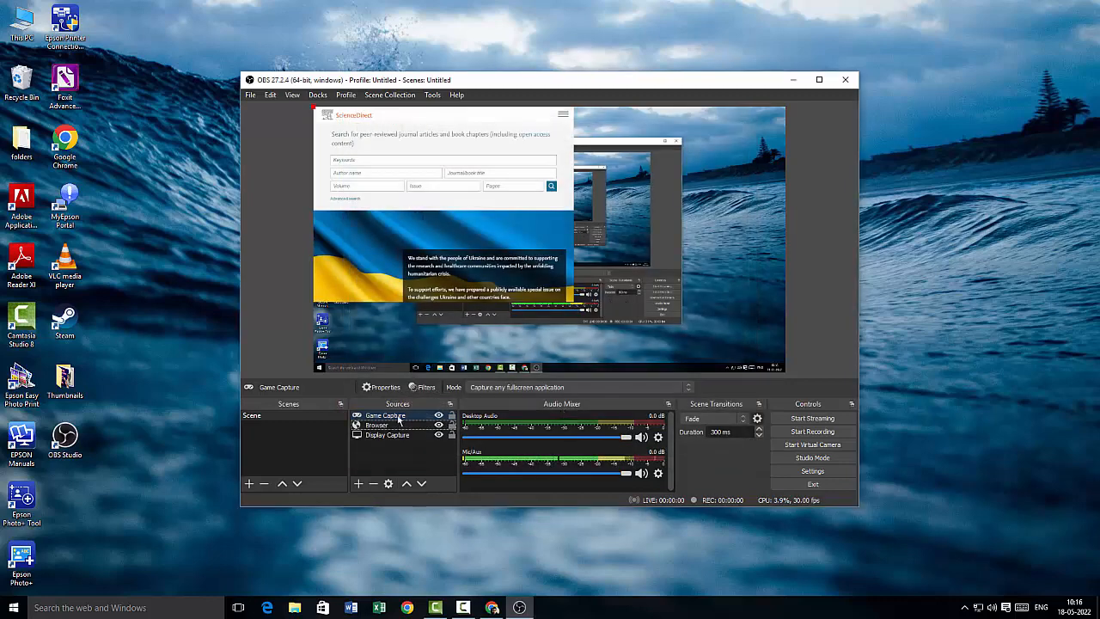
Step: Add a Video Capture Device source, check the devices available for it and close its properties without changes
left_click(359, 484)
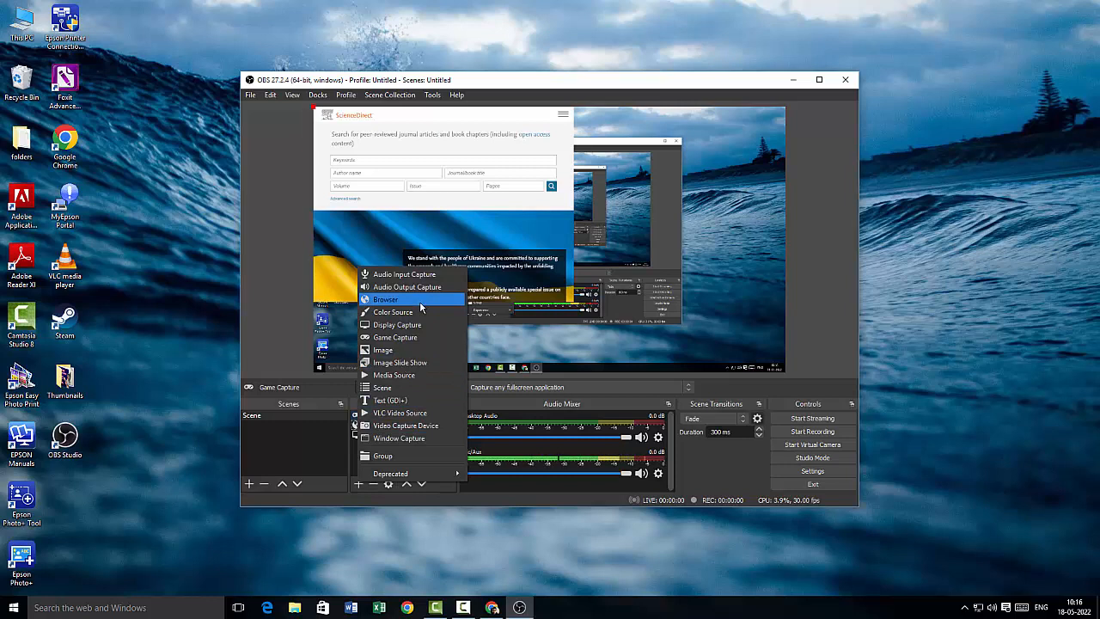
left_click(410, 425)
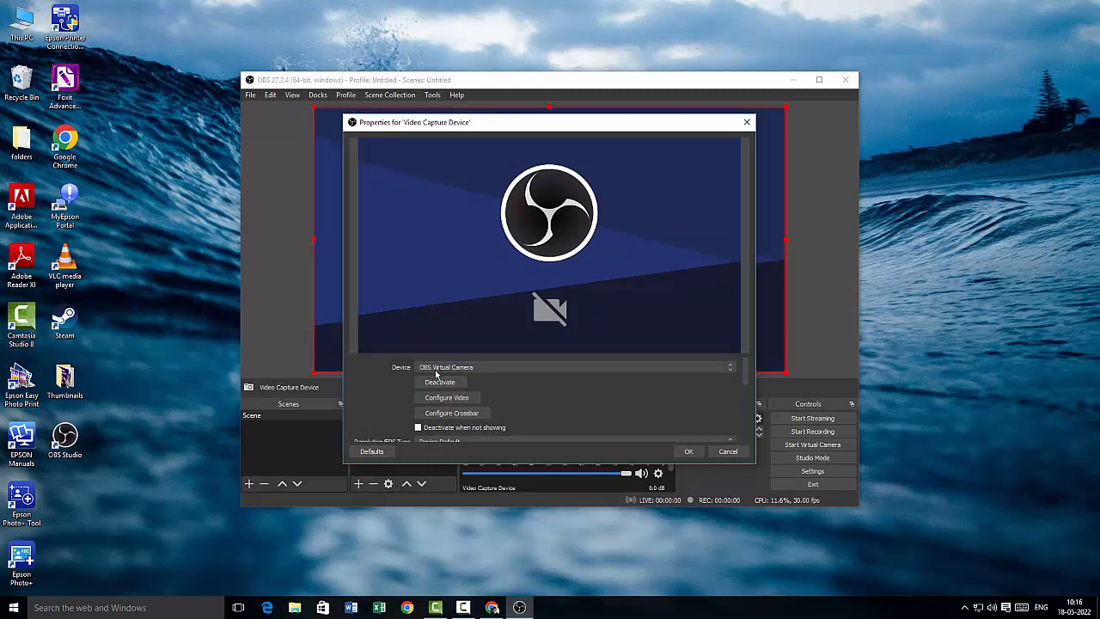
left_click(495, 367)
left_click(494, 367)
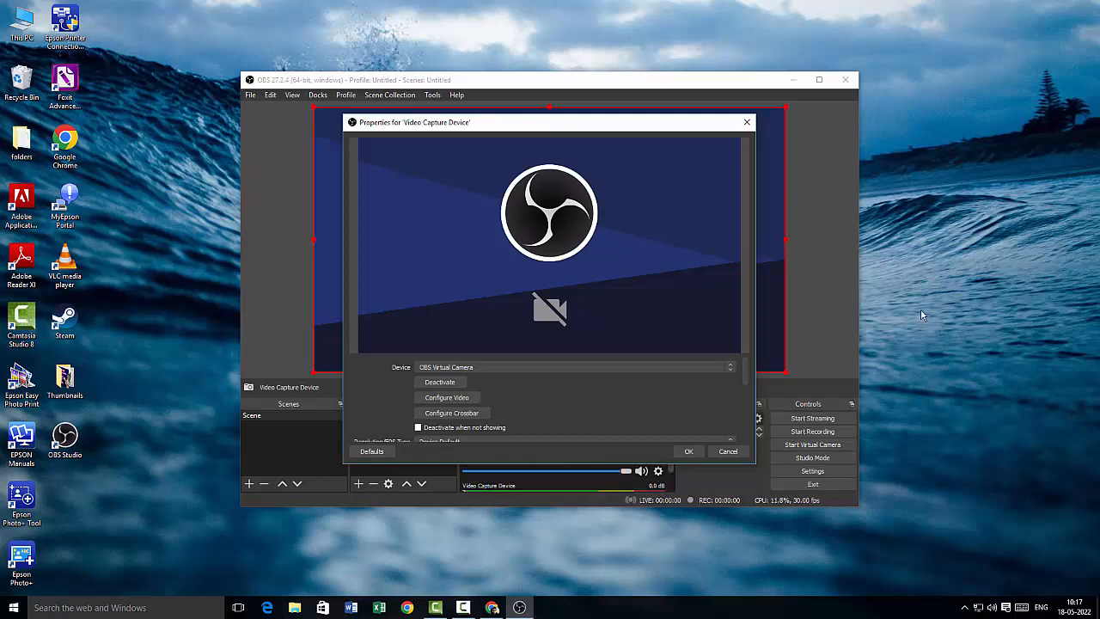
left_click(727, 451)
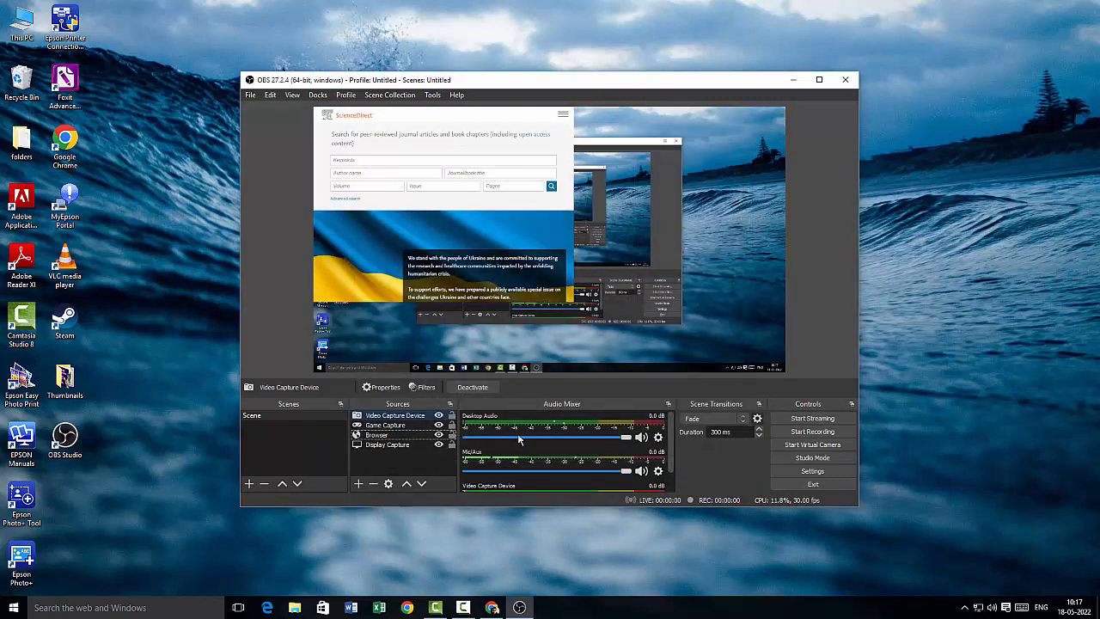
Step: Remove the Video Capture Device source from the scene and confirm its removal
right_click(391, 416)
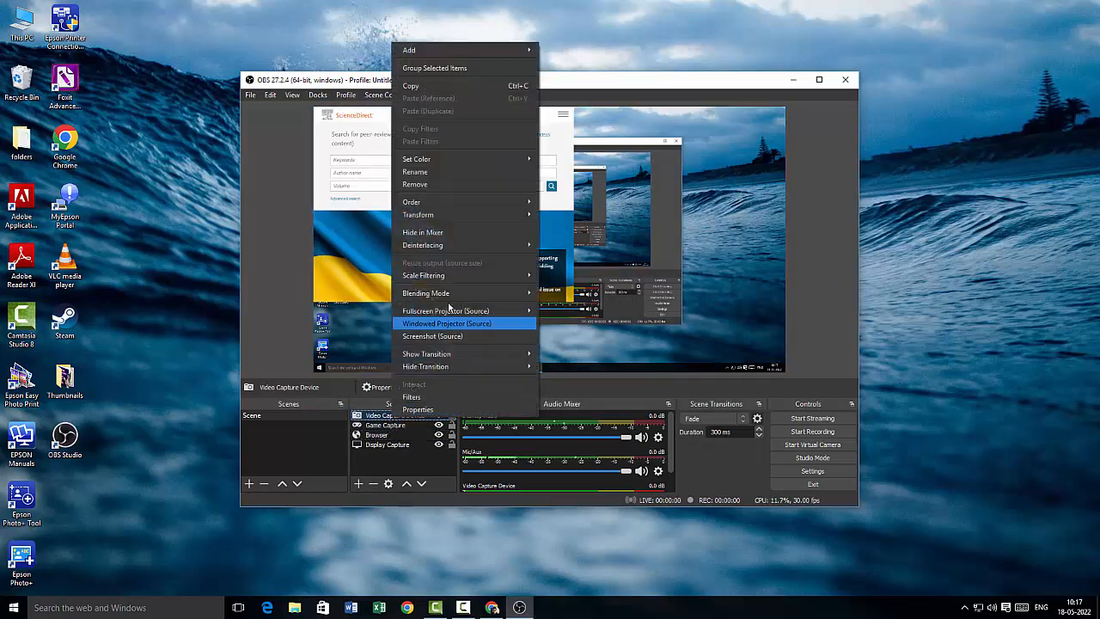
left_click(431, 187)
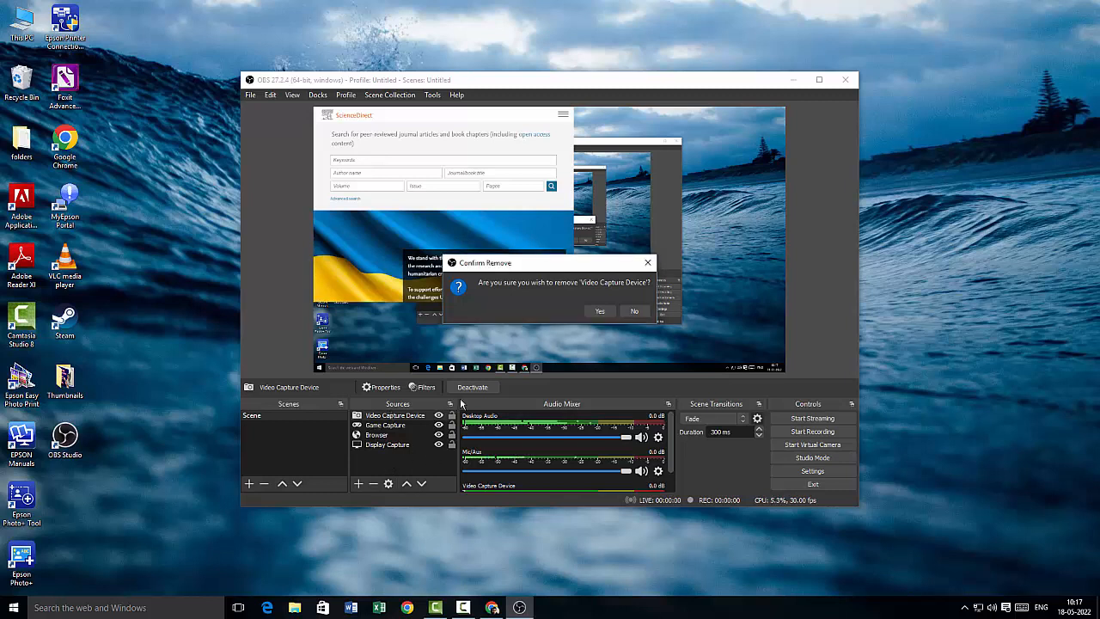
left_click(599, 311)
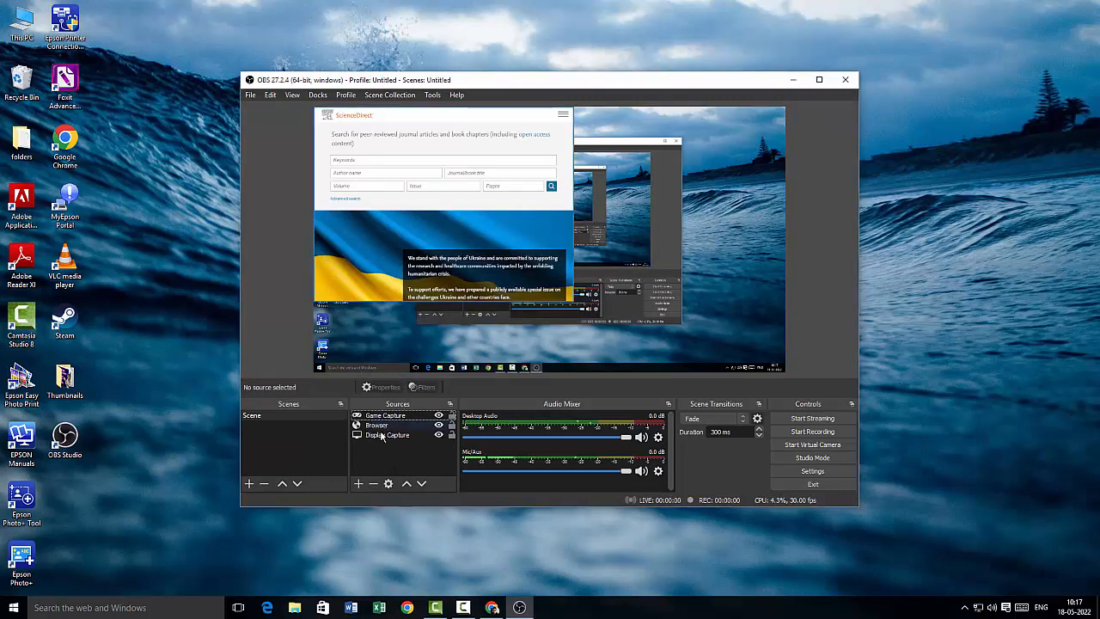
Step: Add a new visible source named "Video Capture Device" that uses the HD camera, keeping its default properties
left_click(358, 483)
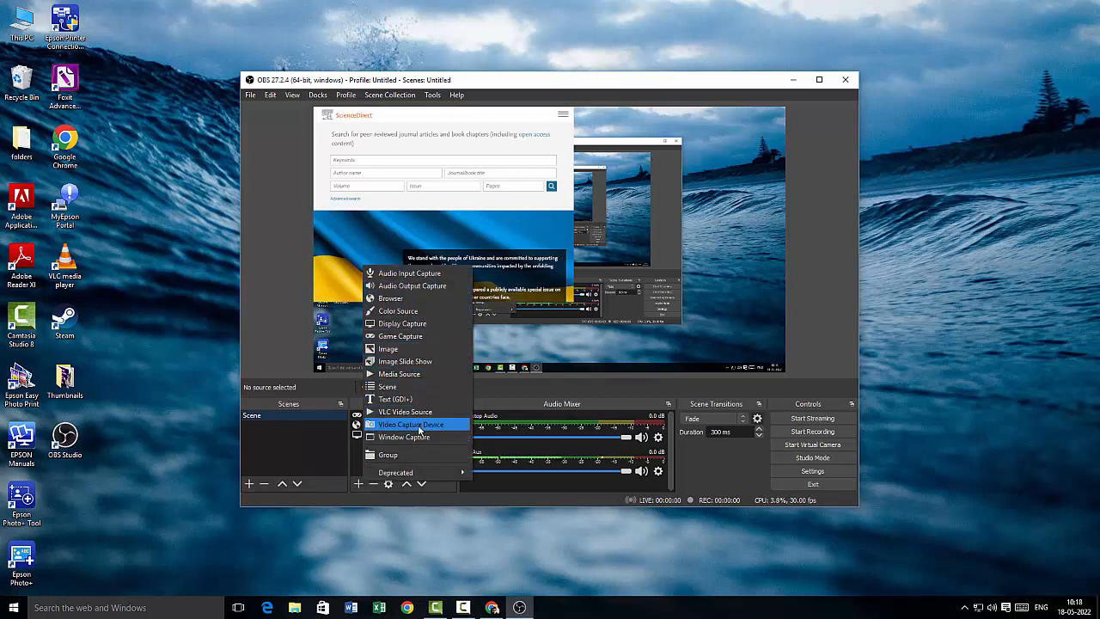
left_click(419, 426)
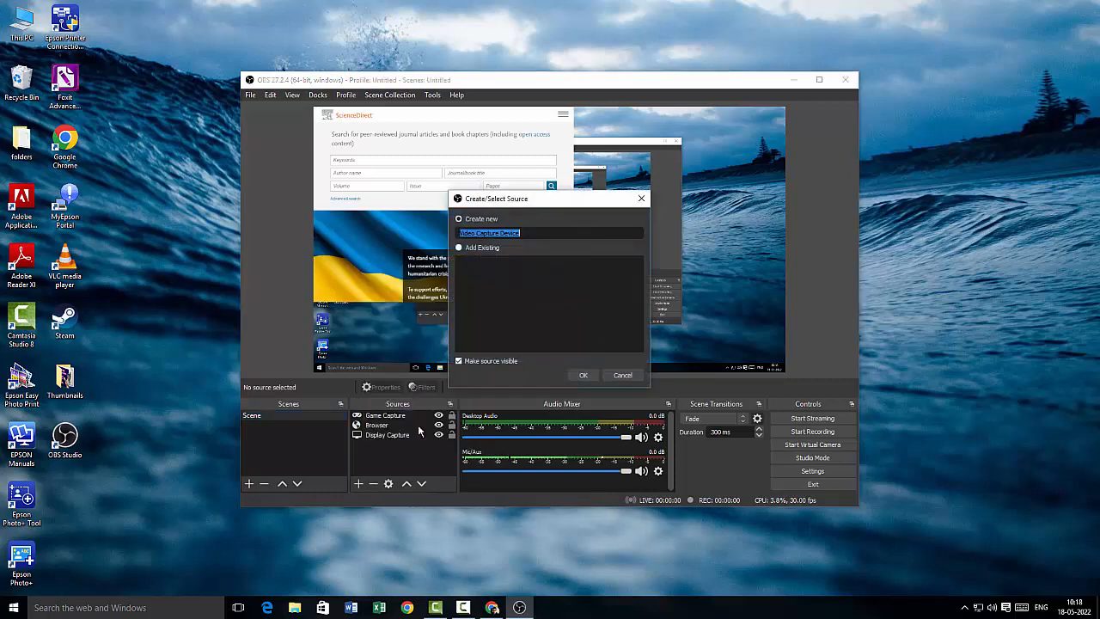
left_click(583, 375)
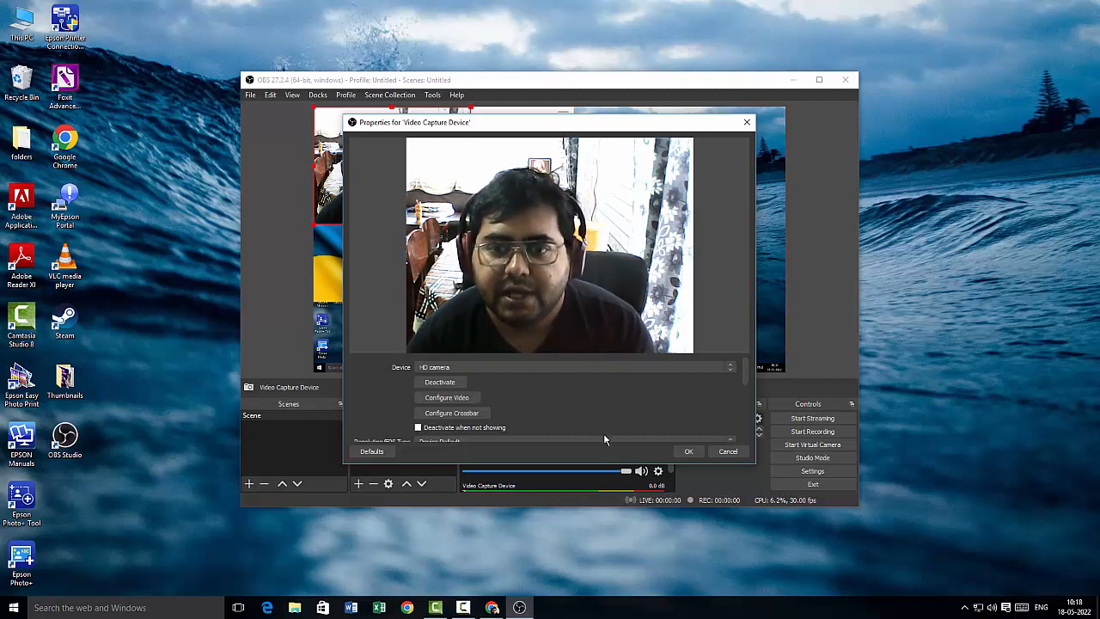
left_click(681, 457)
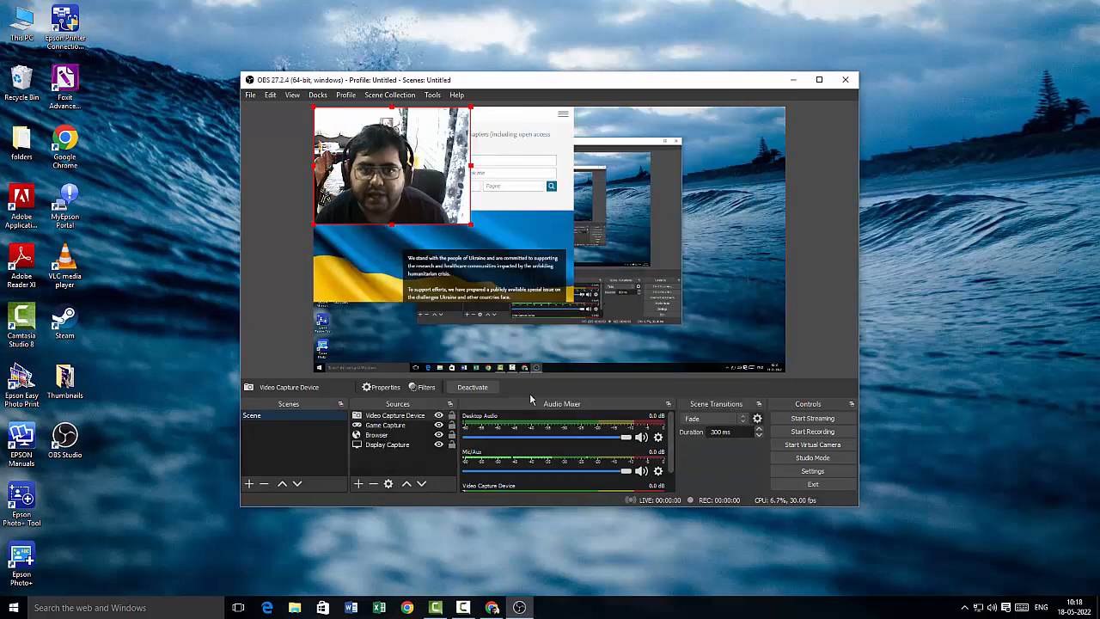
Step: Move the webcam picture into the lower-right corner of the canvas and shrink it from its upper-left corner
left_click_drag(387, 159, 716, 349)
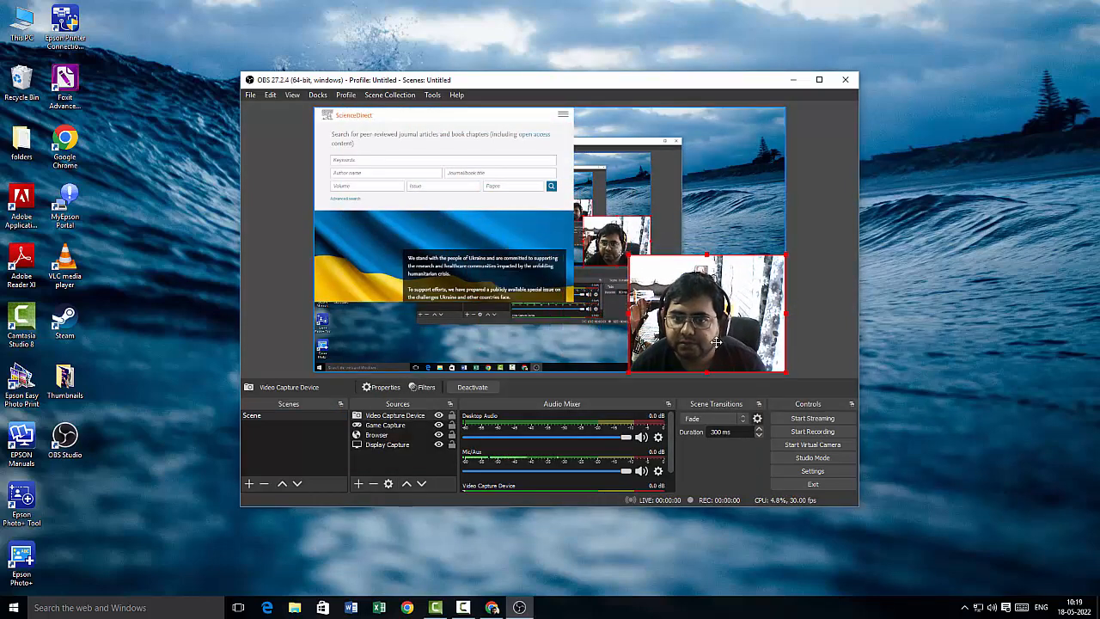
left_click_drag(630, 256, 695, 295)
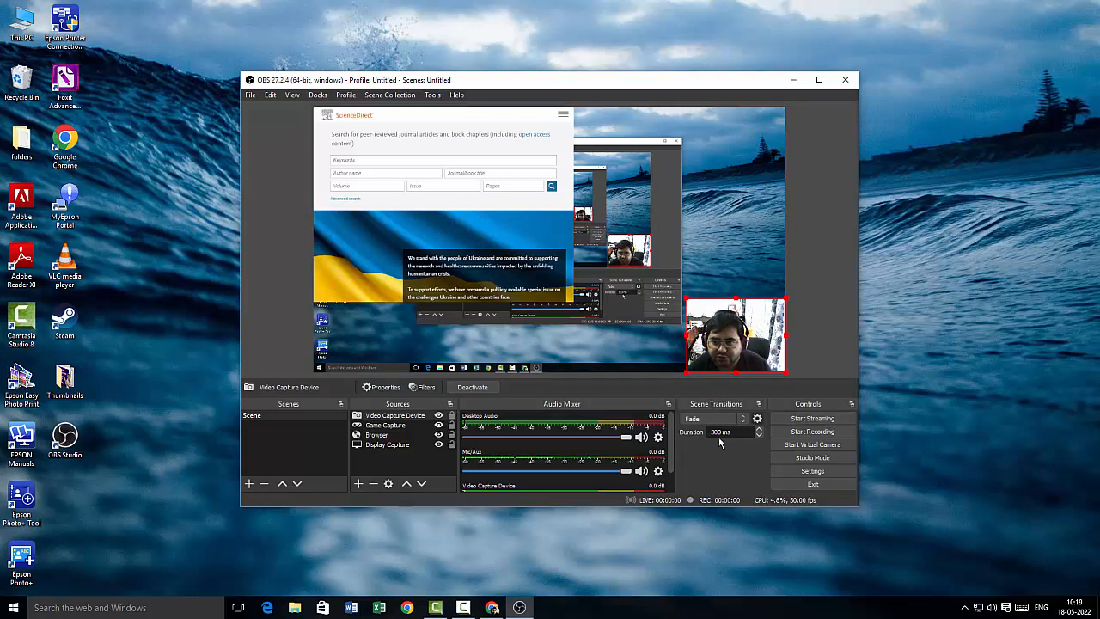
Step: Try to start streaming, examine the services offered in the stream settings with Twitch selected, and leave the settings without saving
left_click(830, 421)
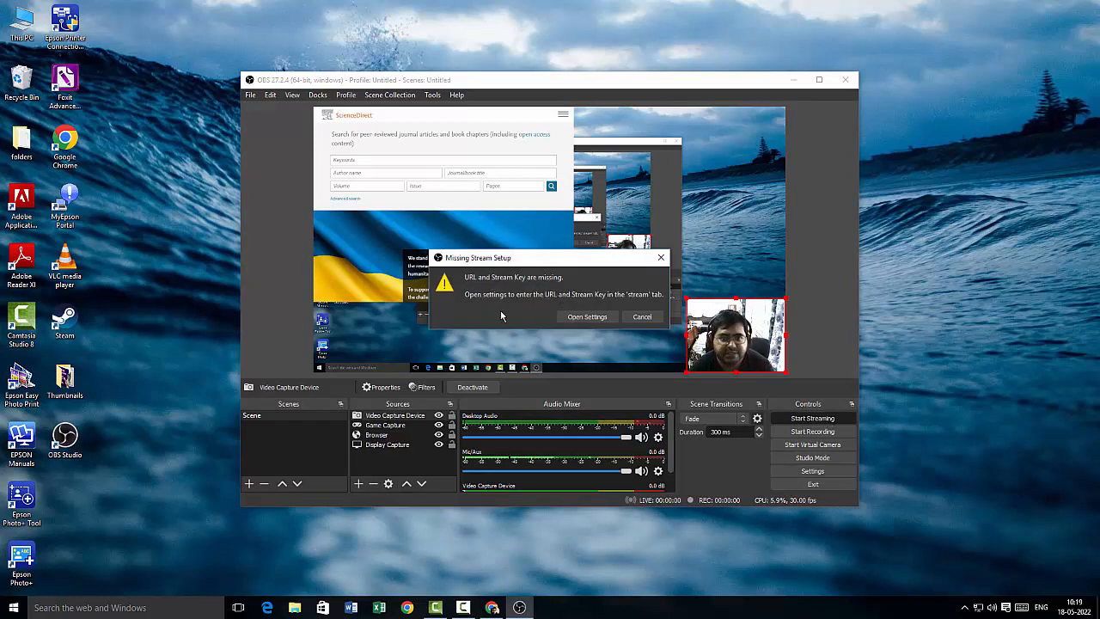
left_click(588, 317)
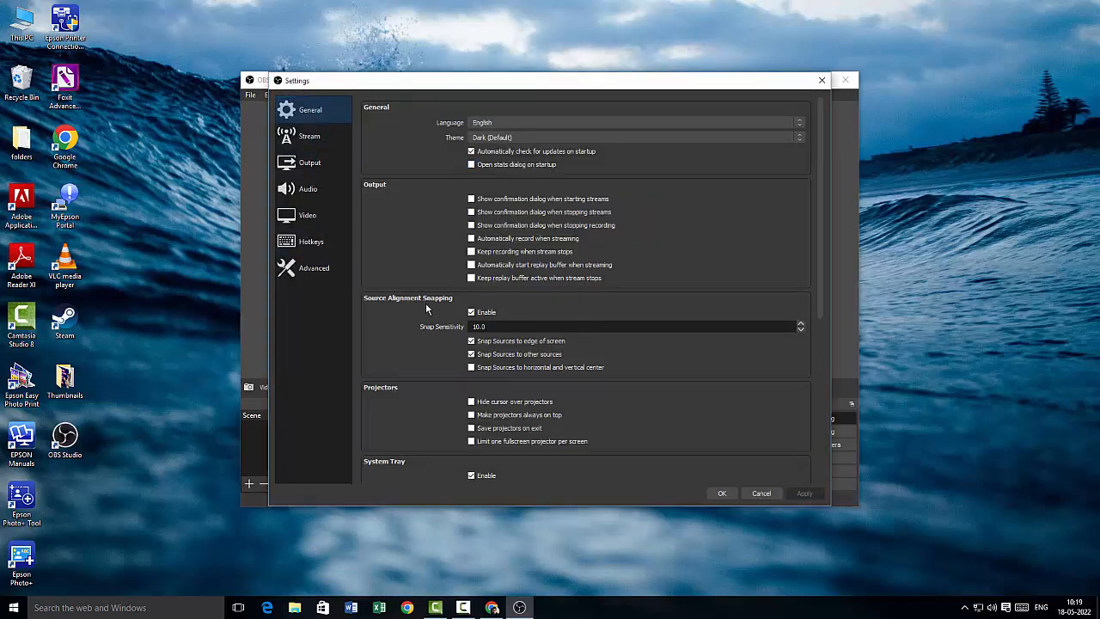
left_click(313, 140)
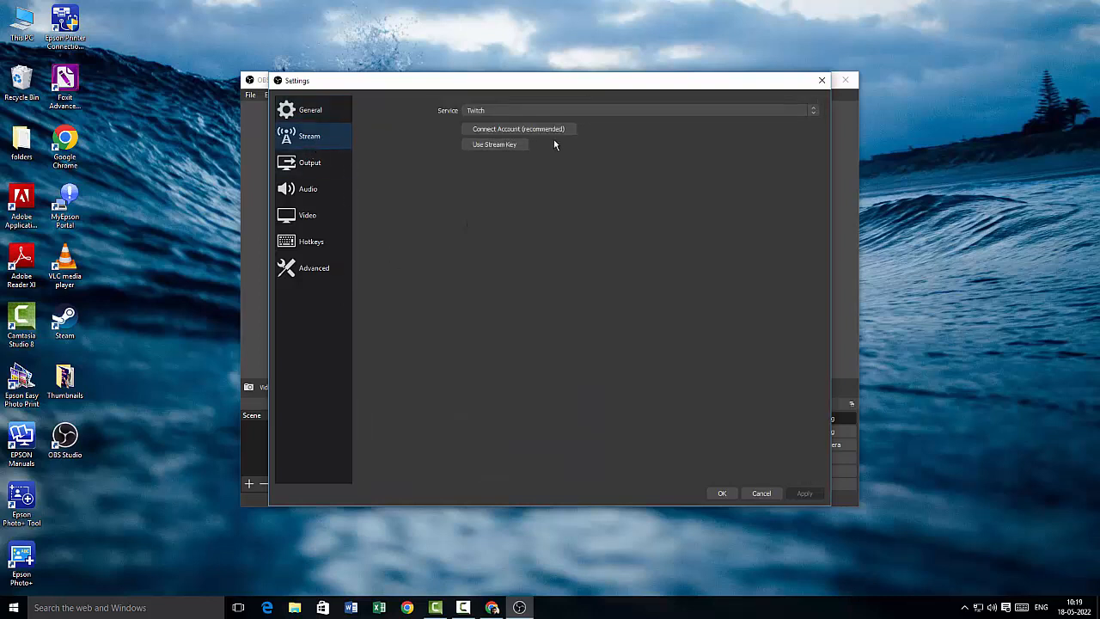
left_click(502, 109)
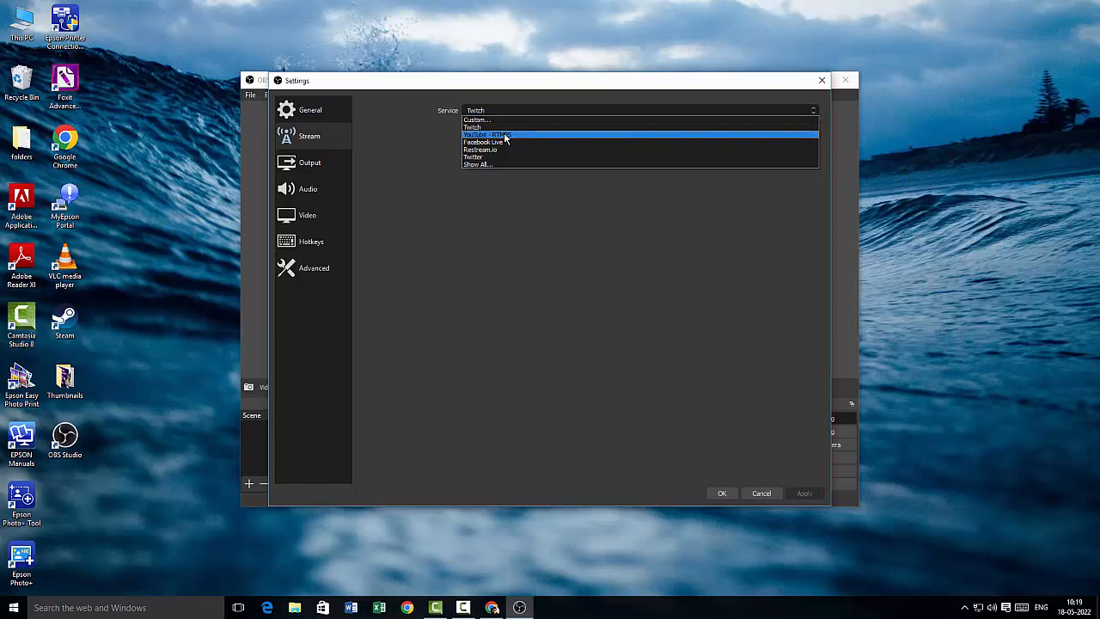
left_click(512, 126)
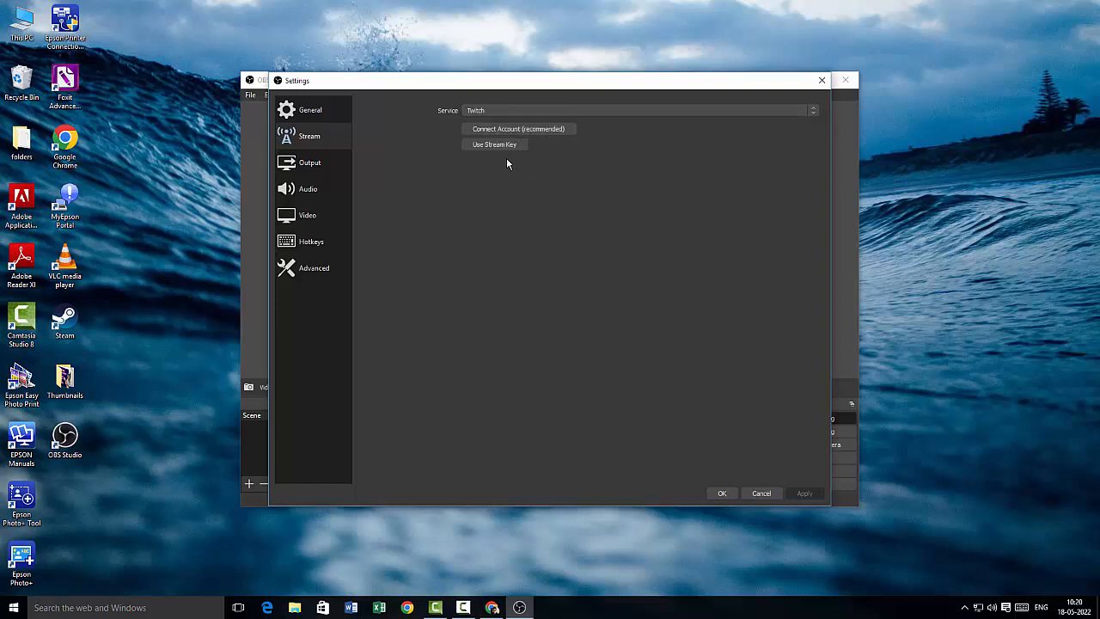
left_click(760, 492)
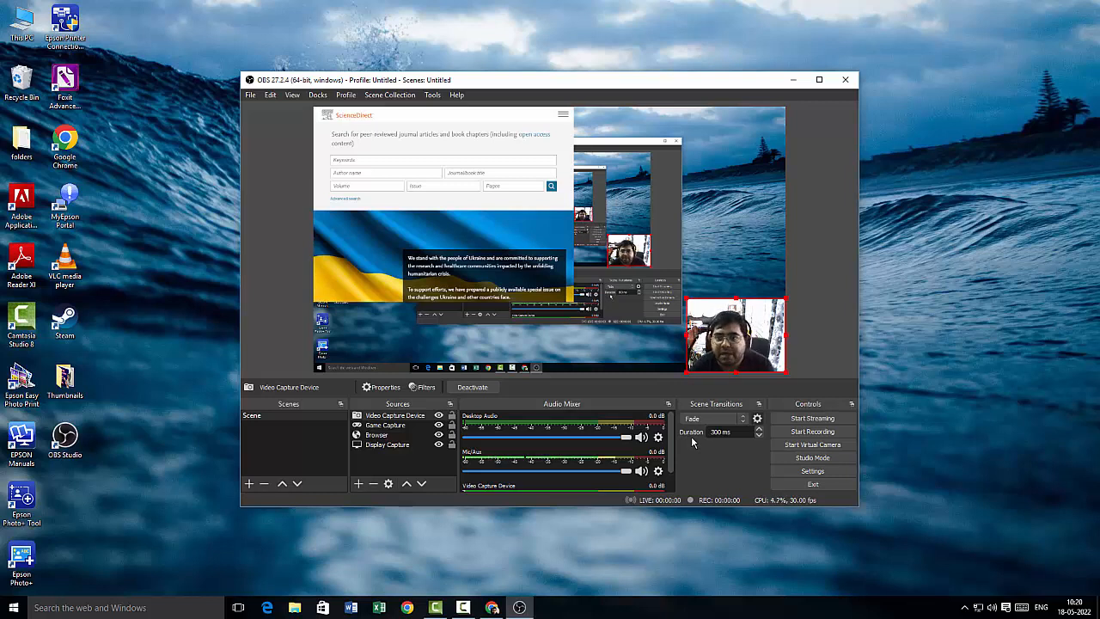
Step: Record a short test clip of the scene and stop the recording
left_click(808, 431)
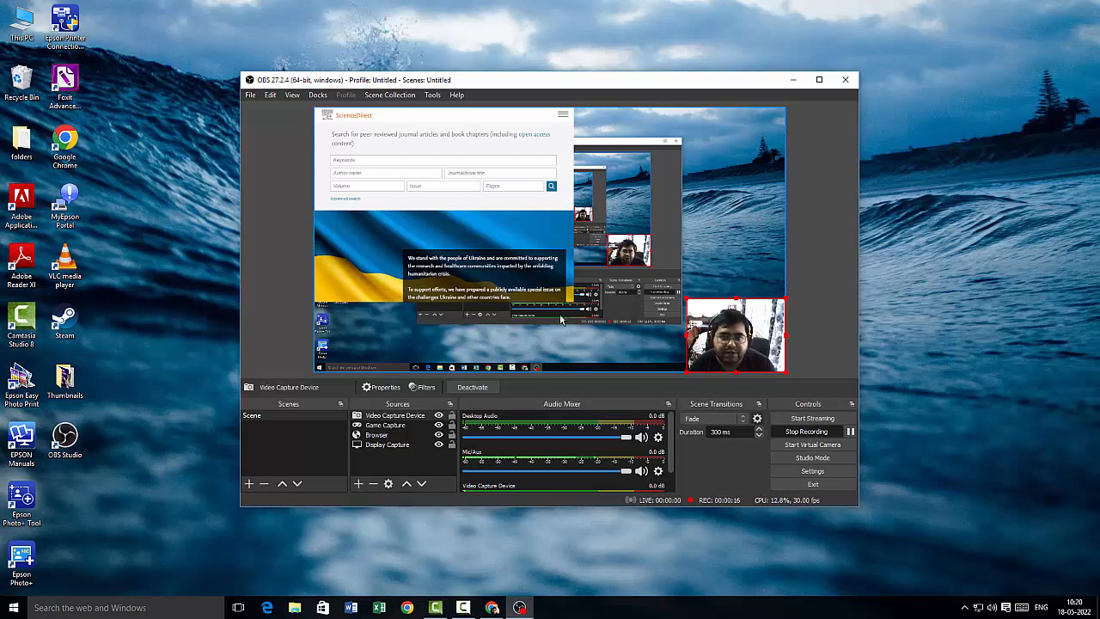
left_click(794, 436)
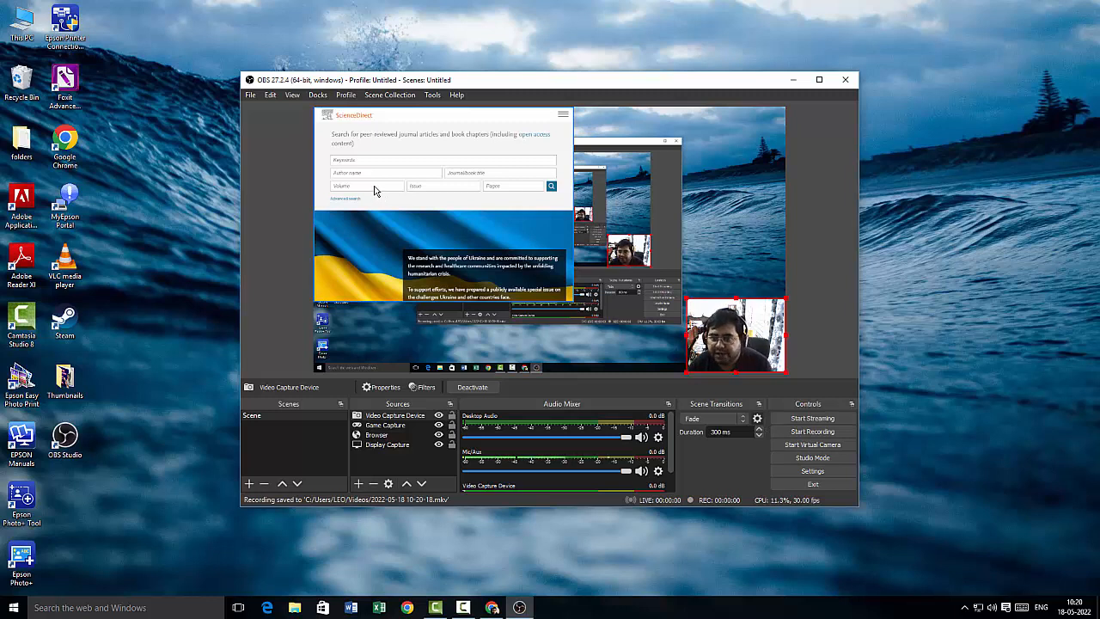
left_click(253, 95)
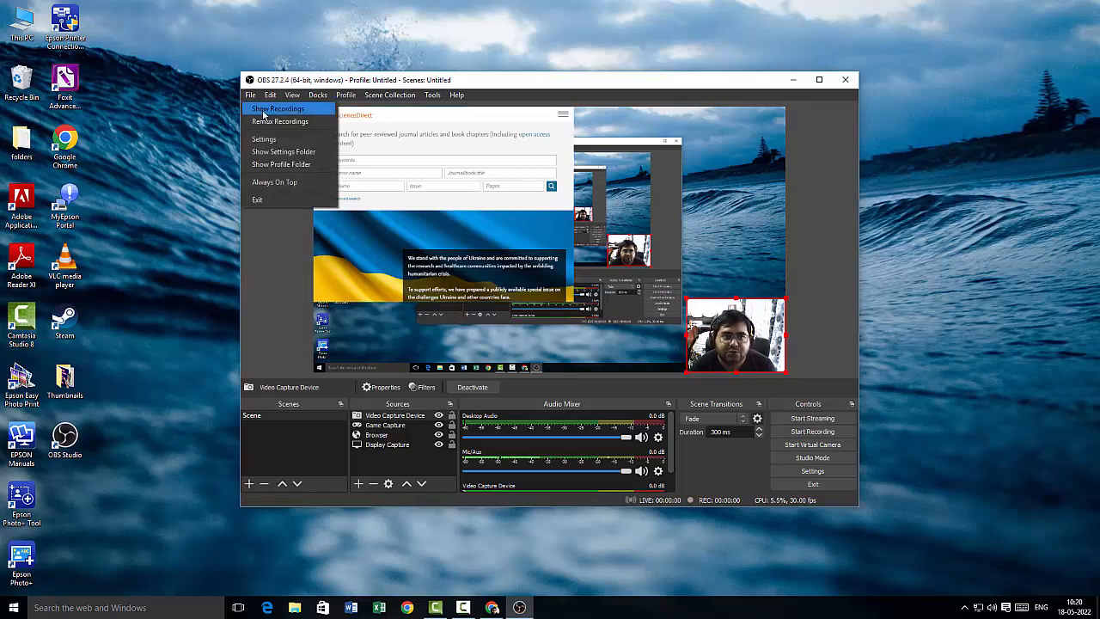
left_click(263, 110)
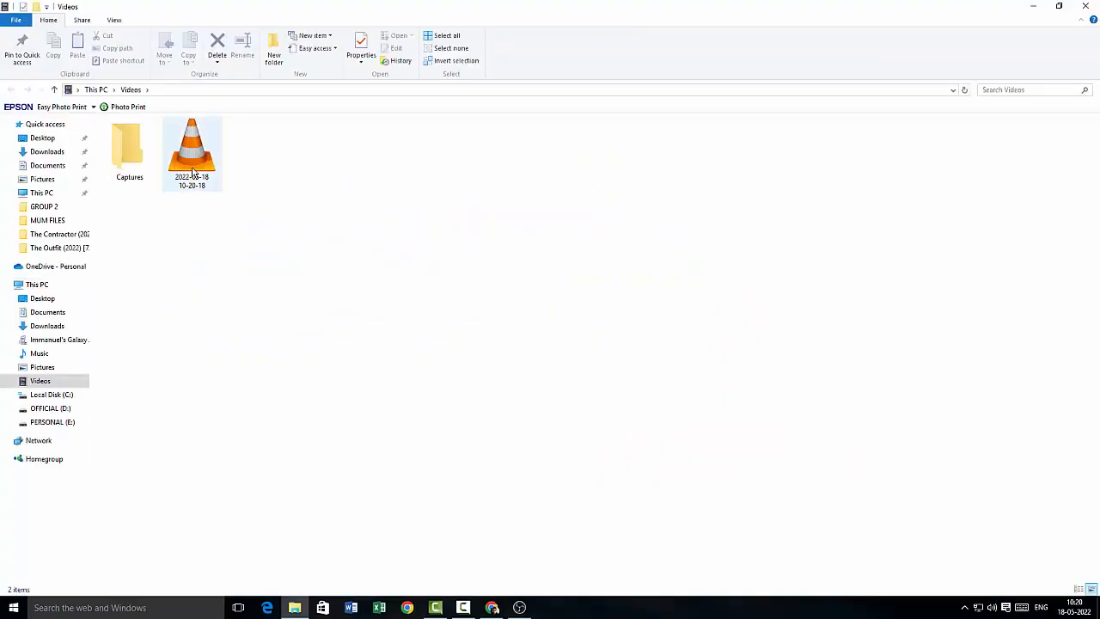
double_click(192, 172)
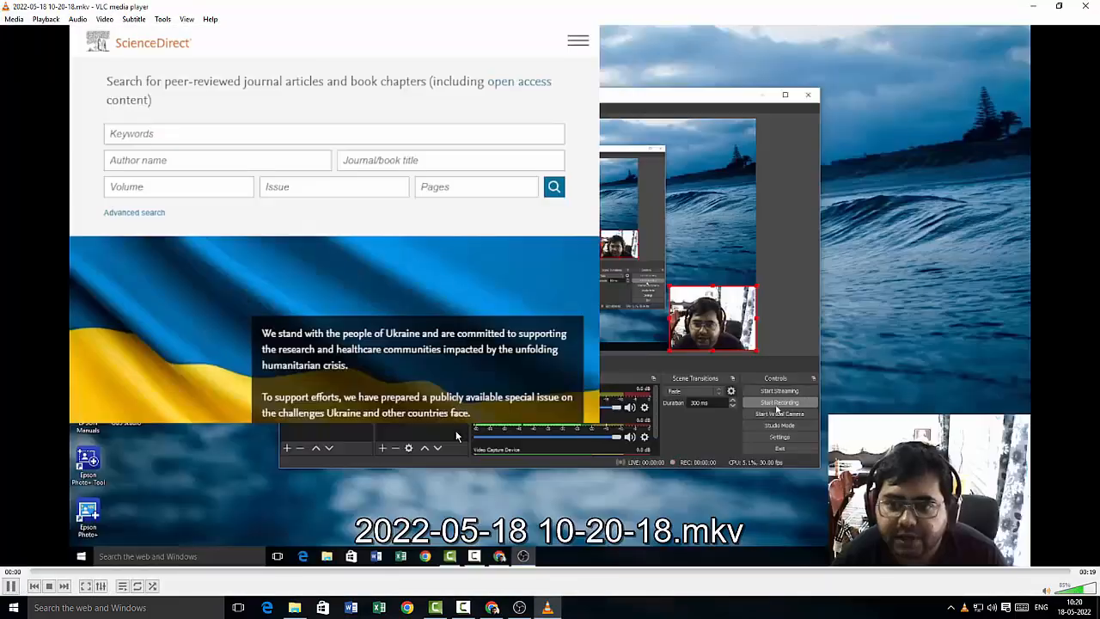
double_click(587, 422)
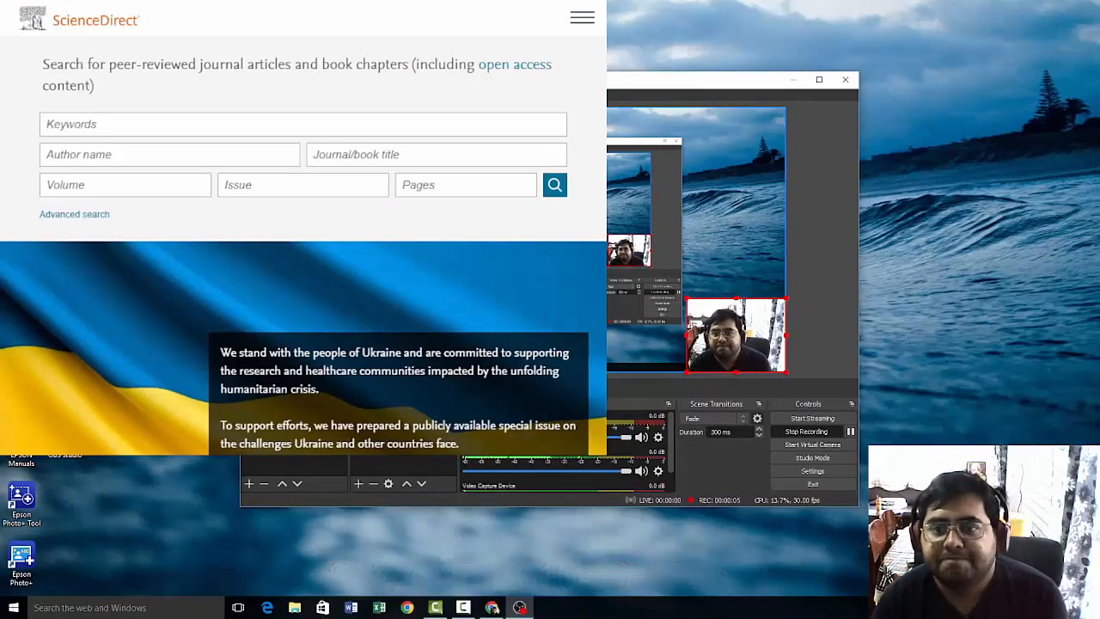
double_click(644, 396)
left_click(1087, 6)
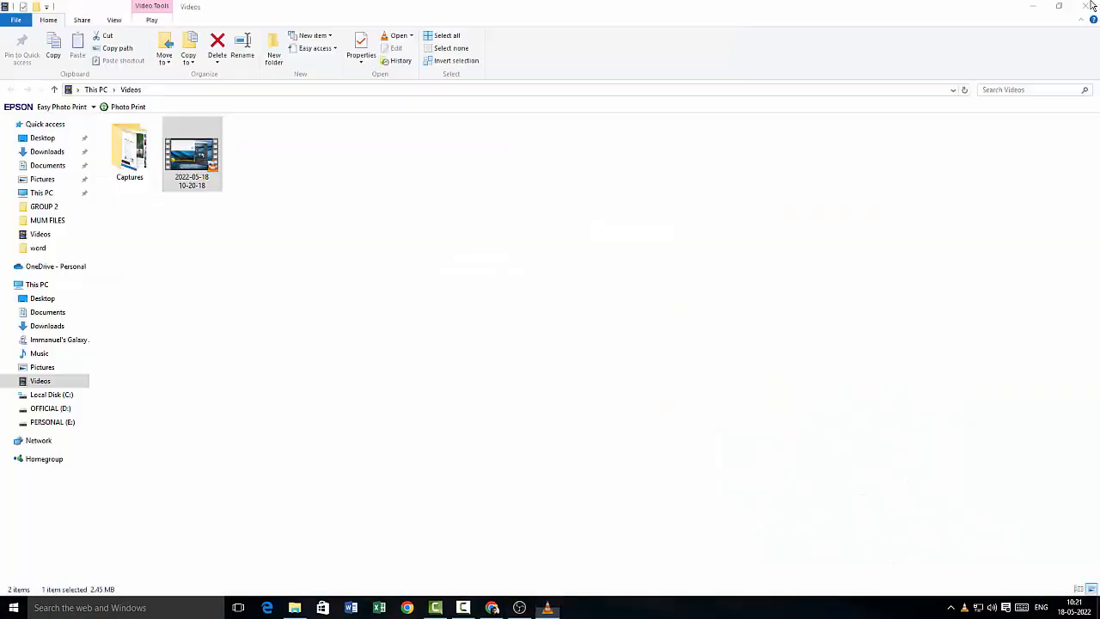
left_click(312, 273)
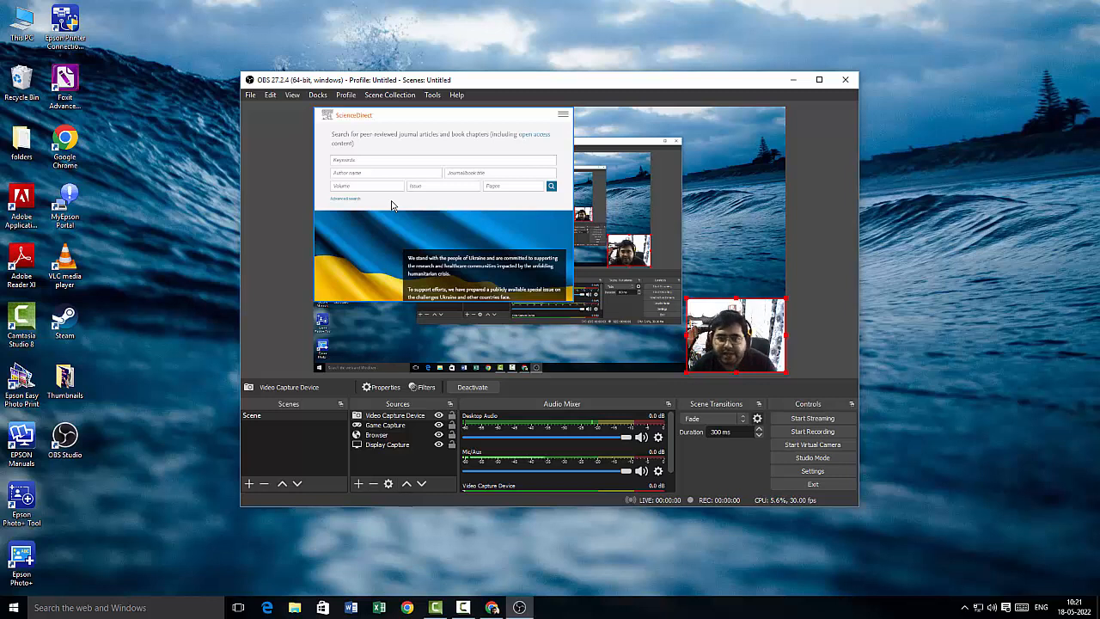
left_click(359, 483)
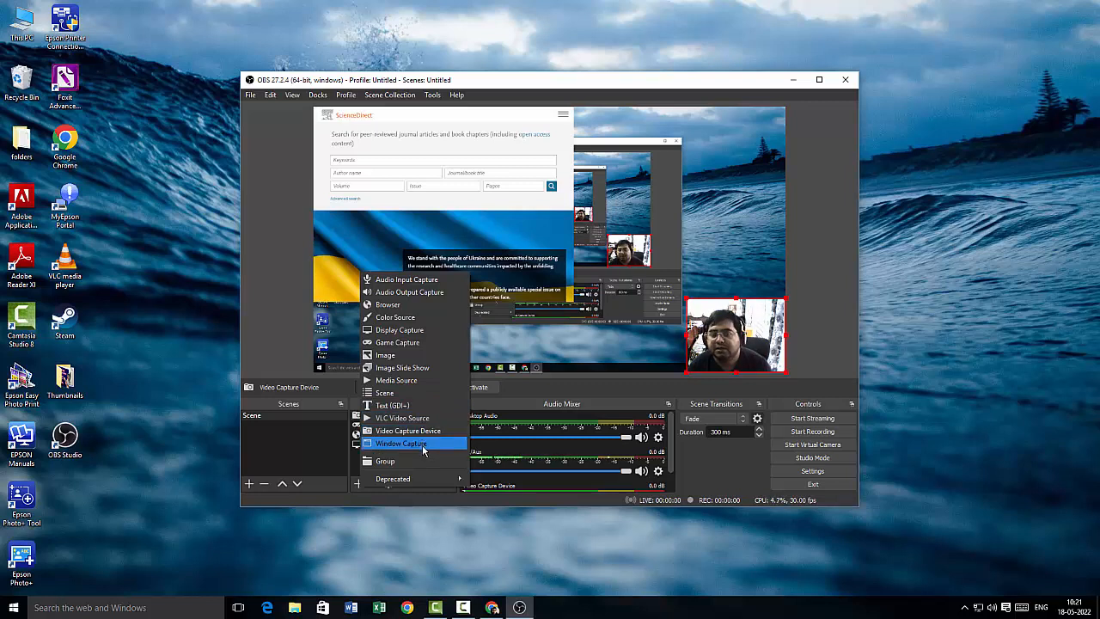
left_click(314, 425)
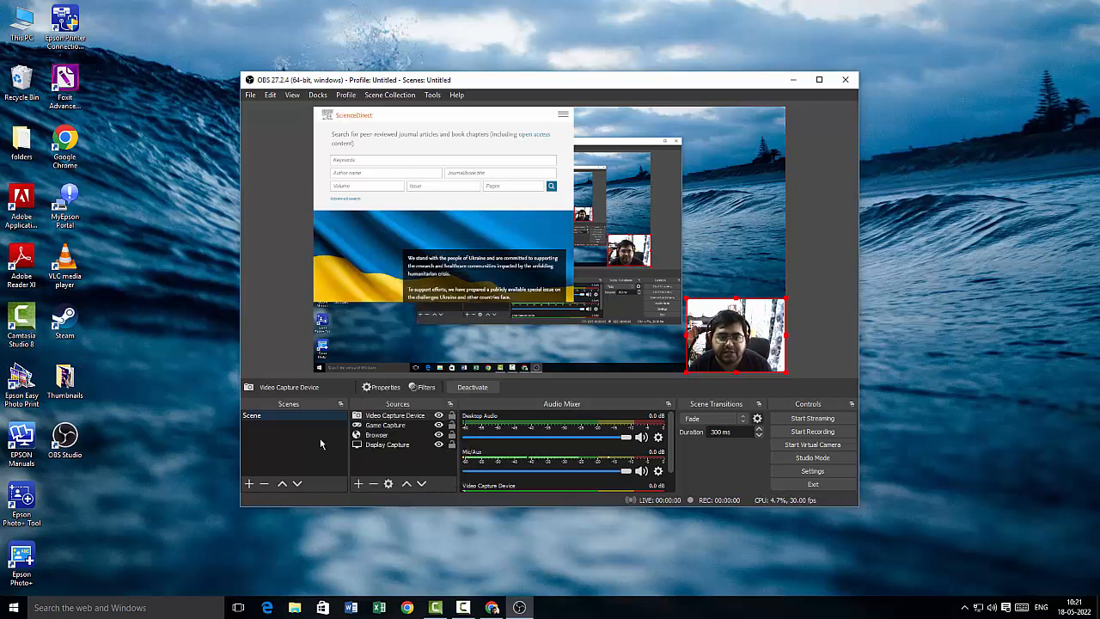